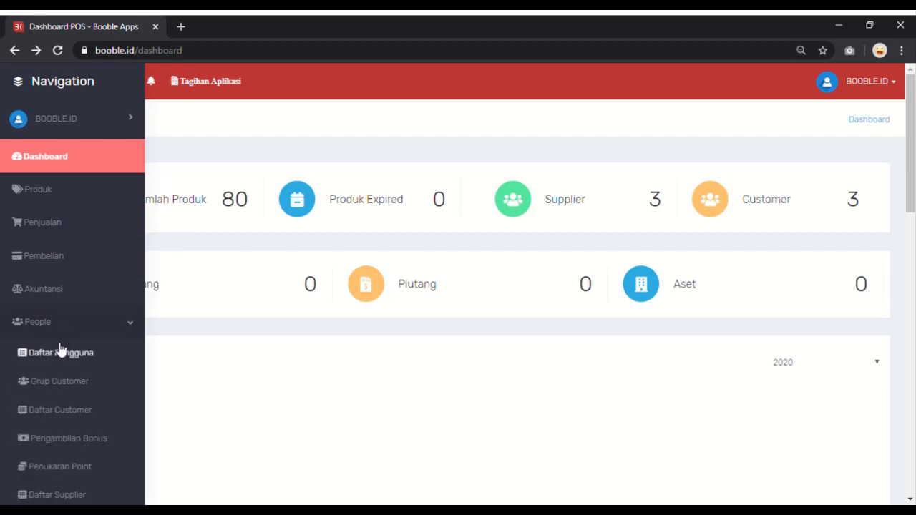
Step: Go to People > Daftar Pengguna to show the user list
scroll(61, 350, down, 3)
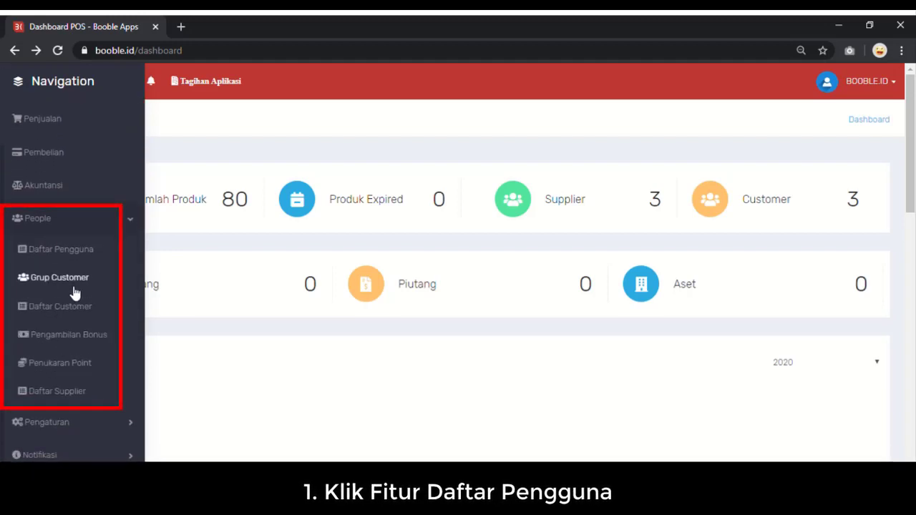
click(78, 258)
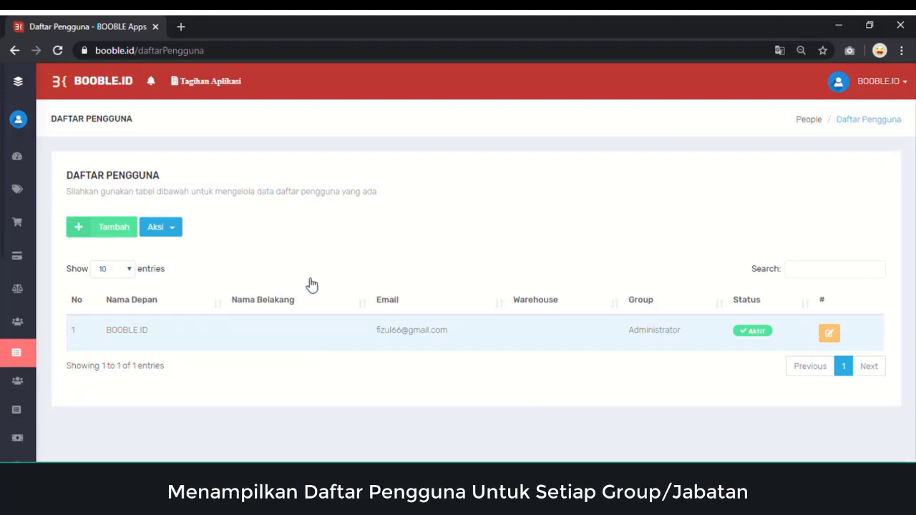
Step: Start a new user and enter the first name, last name and gender
click(119, 233)
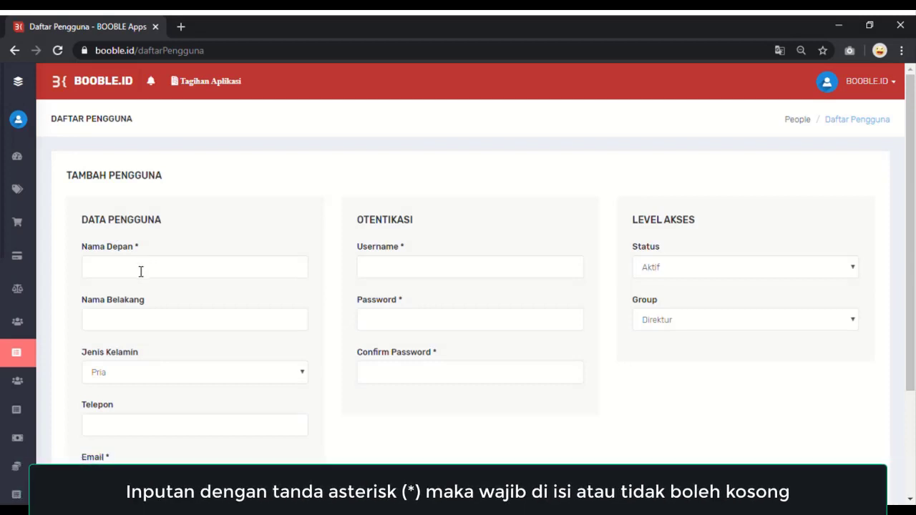
click(140, 270)
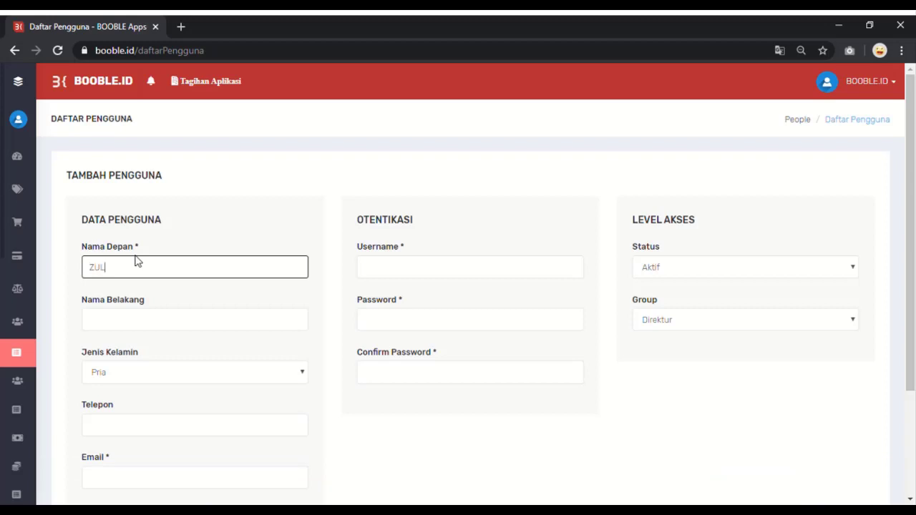
text(FIKRI)
click(142, 322)
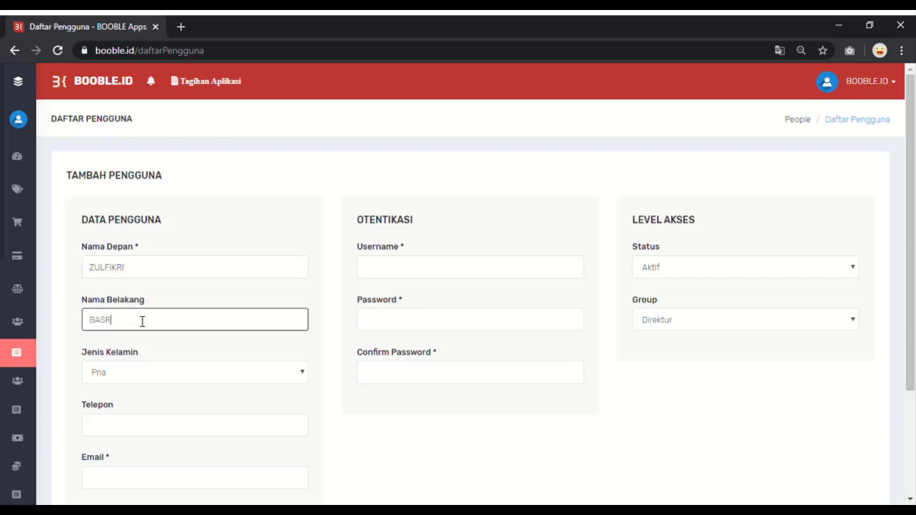
scroll(142, 322, down, 1)
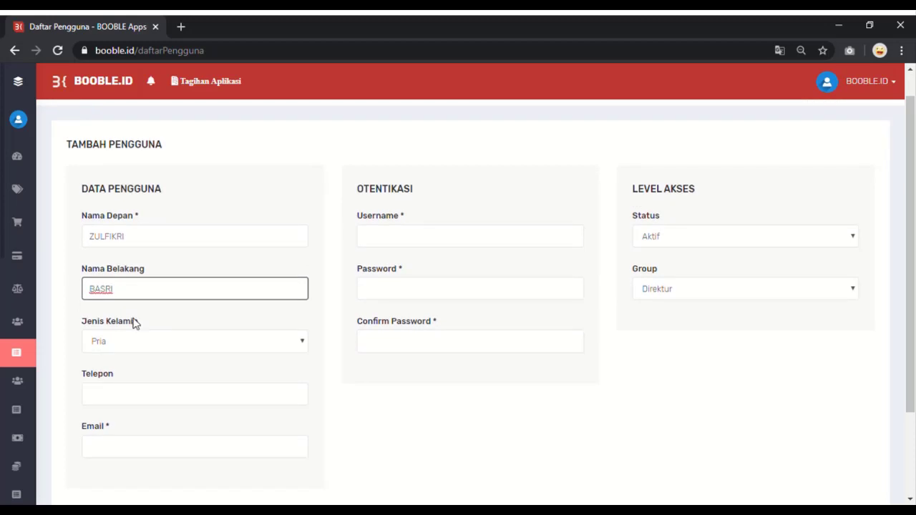
click(129, 347)
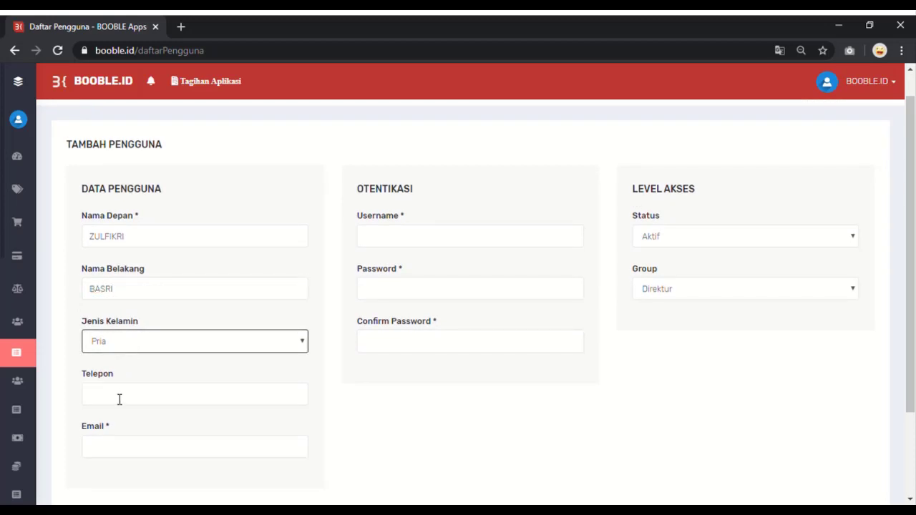
Step: Enter the user's e-mail address, username, password and password confirmation
click(121, 458)
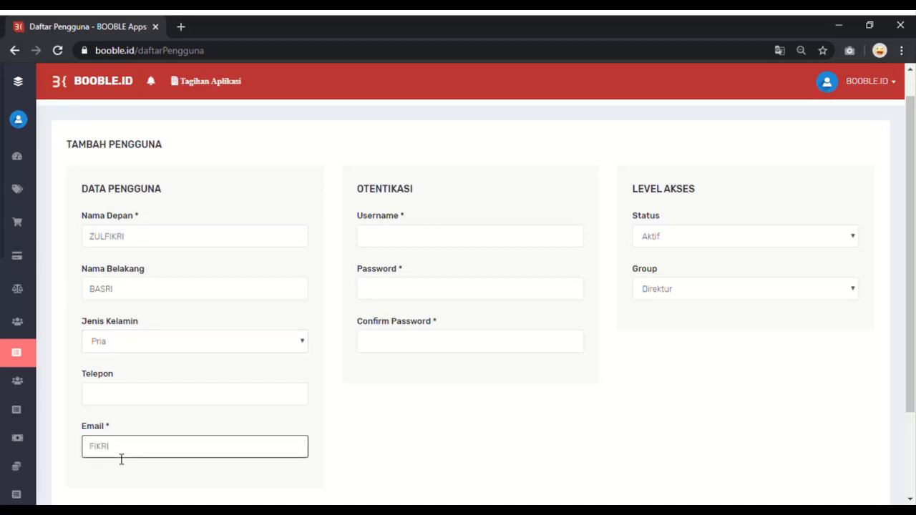
click(394, 245)
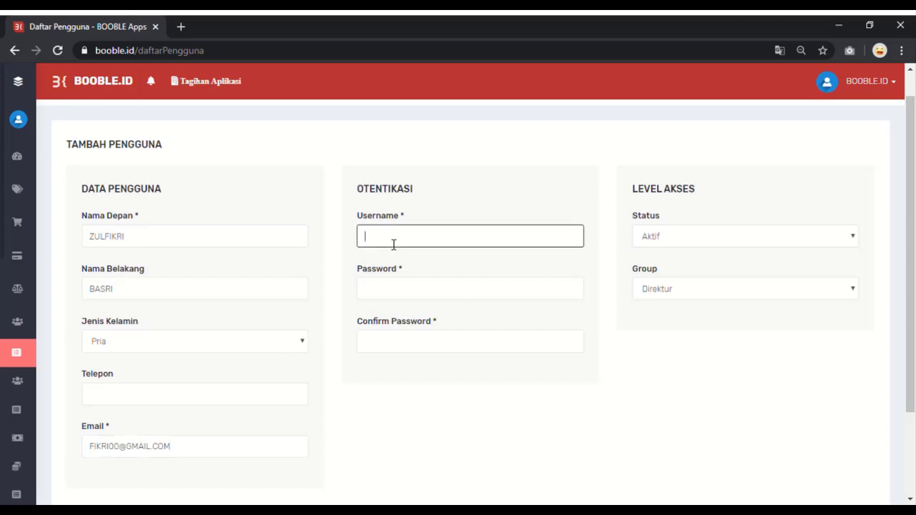
text(FIKRI)
click(396, 290)
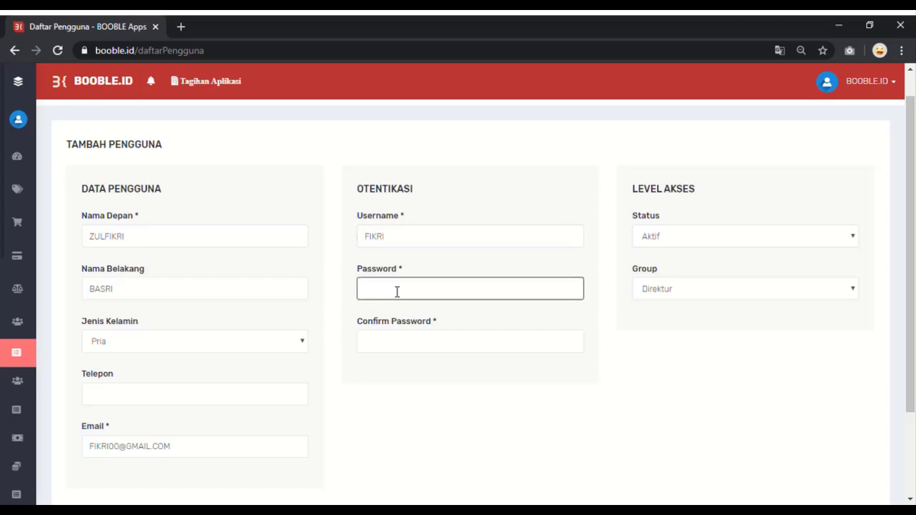
text(12)
click(405, 344)
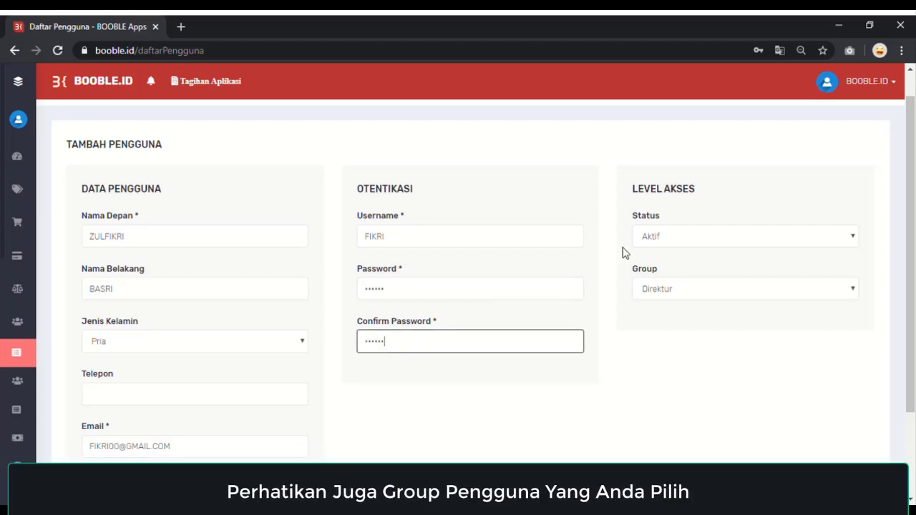
Step: Put the user in the Kasir group for warehouse XMART, save, and acknowledge the success message
click(679, 290)
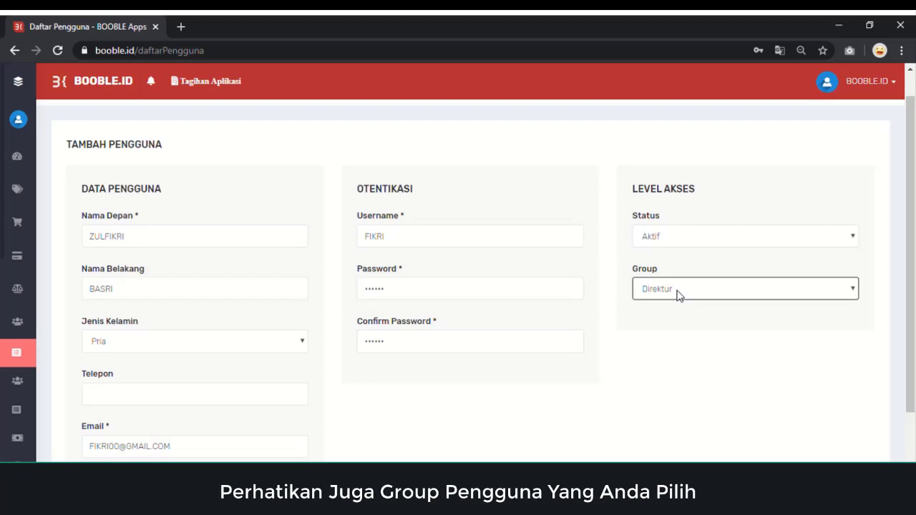
click(673, 354)
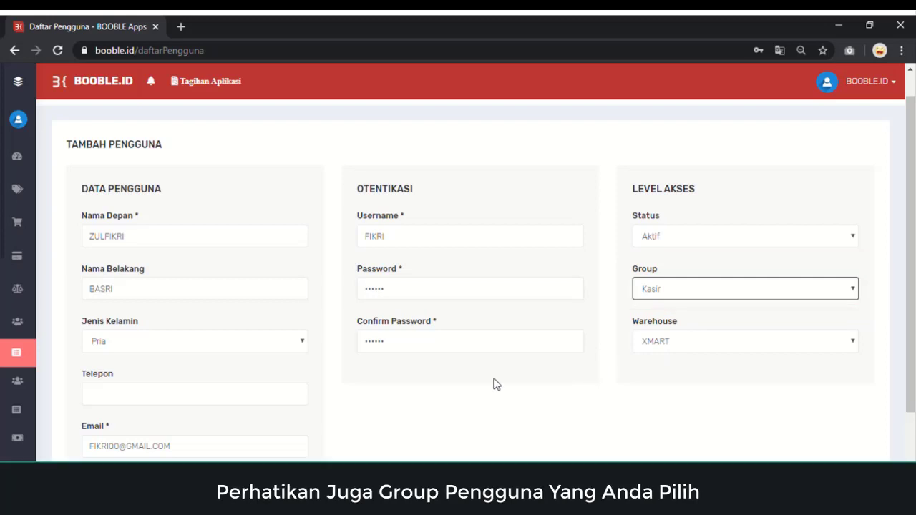
scroll(497, 385, down, 2)
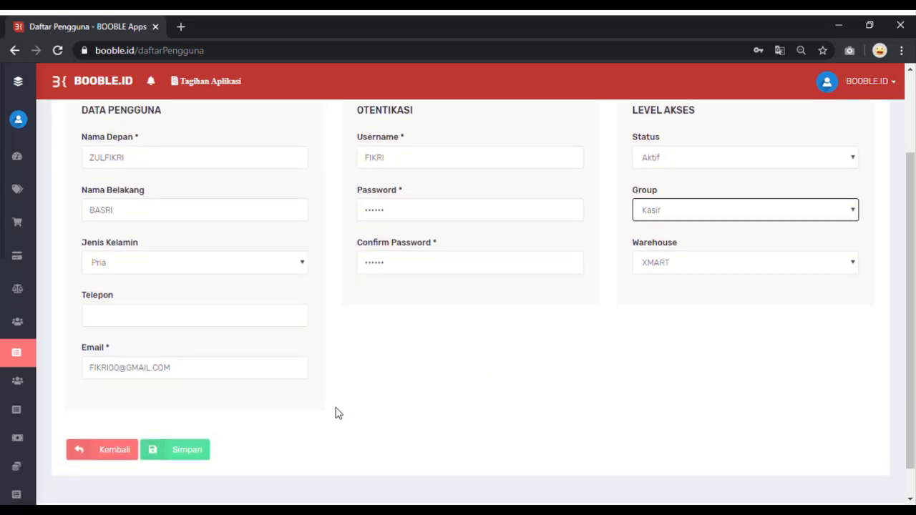
click(187, 452)
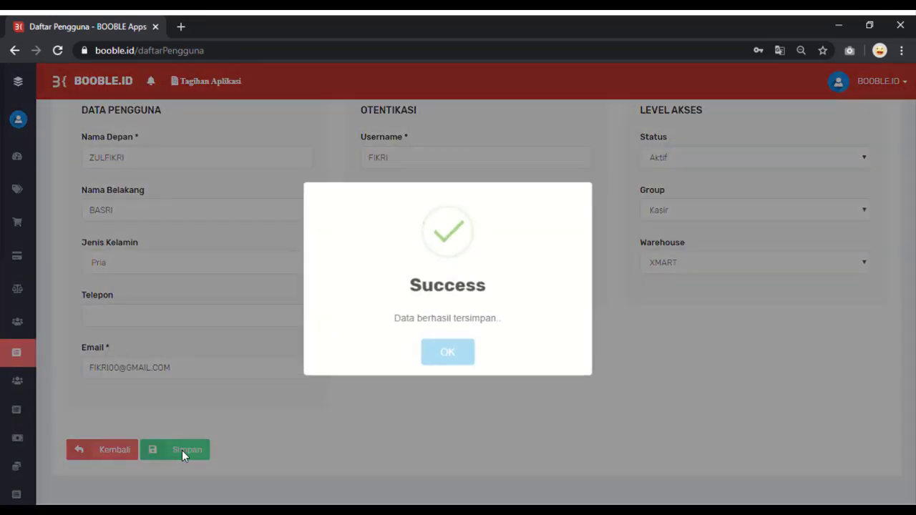
click(451, 360)
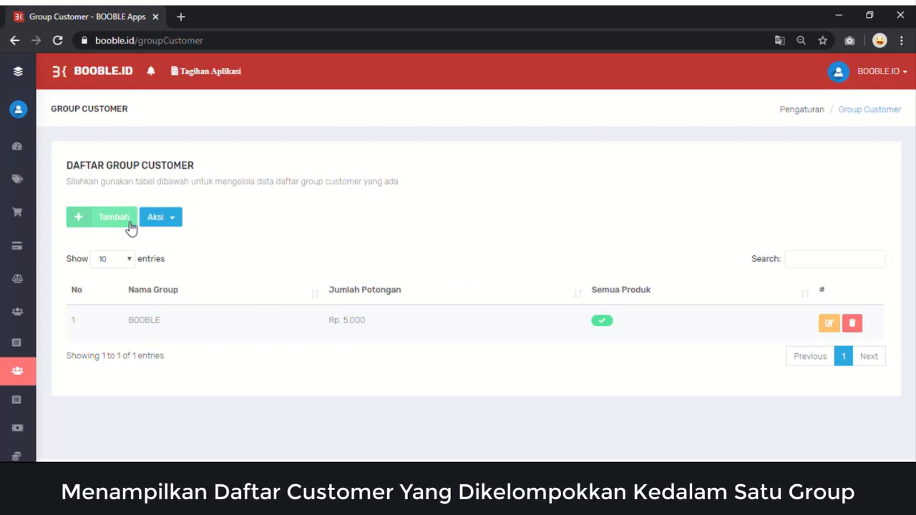
Step: Start a new customer group and enter the group name BOOBLE MITRA KREATIF
click(124, 227)
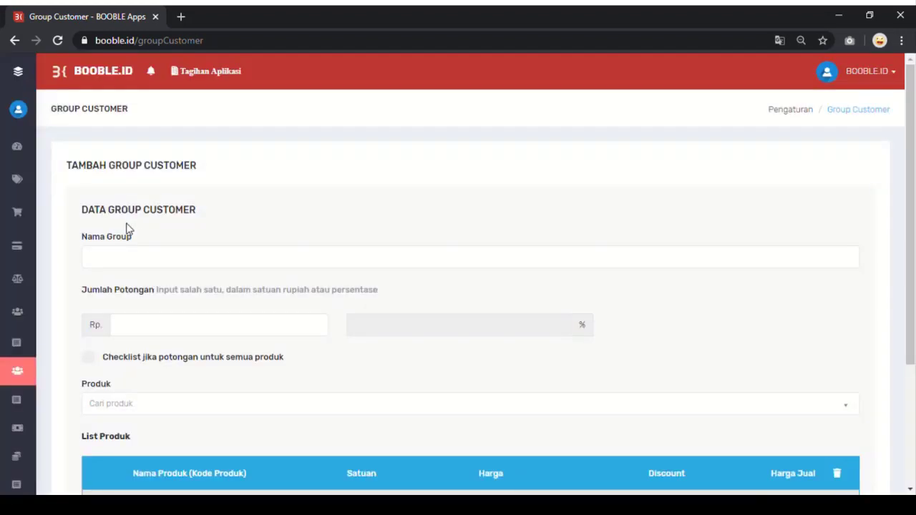
click(143, 264)
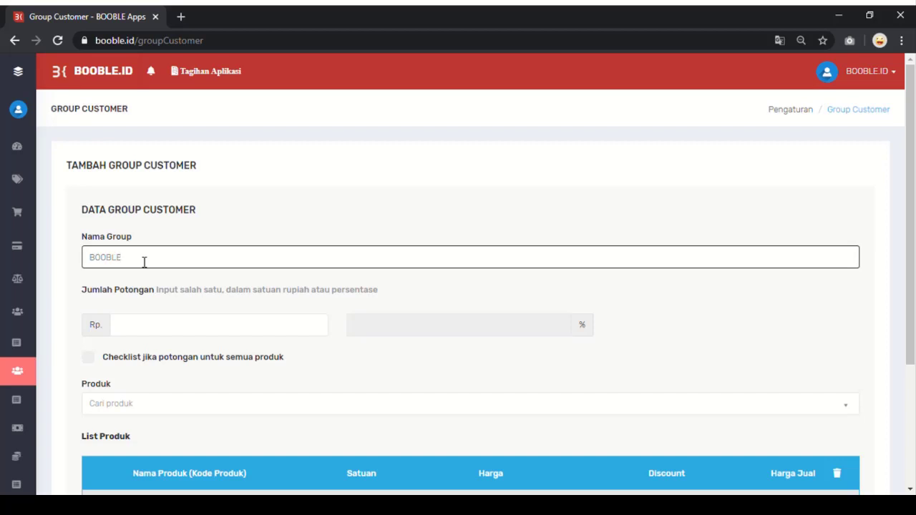
scroll(143, 262, down, 1)
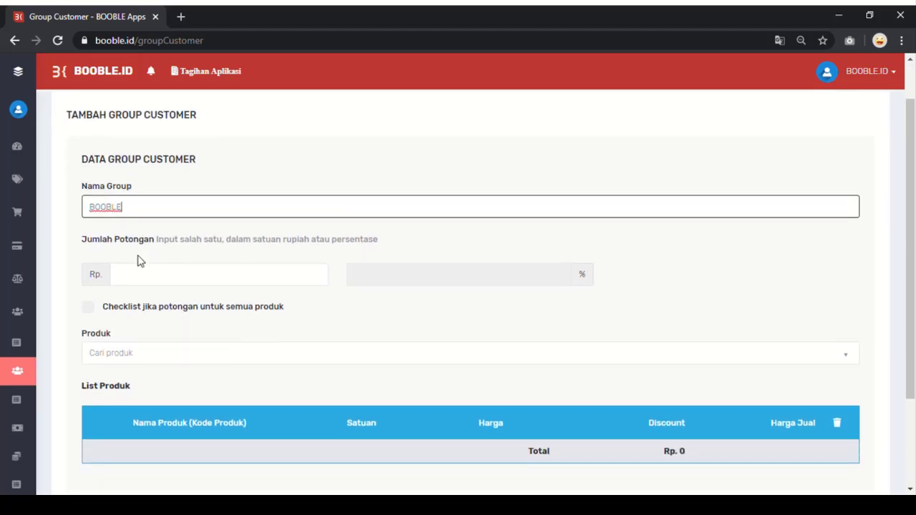
text(BOOBLE MITRA KREATIF)
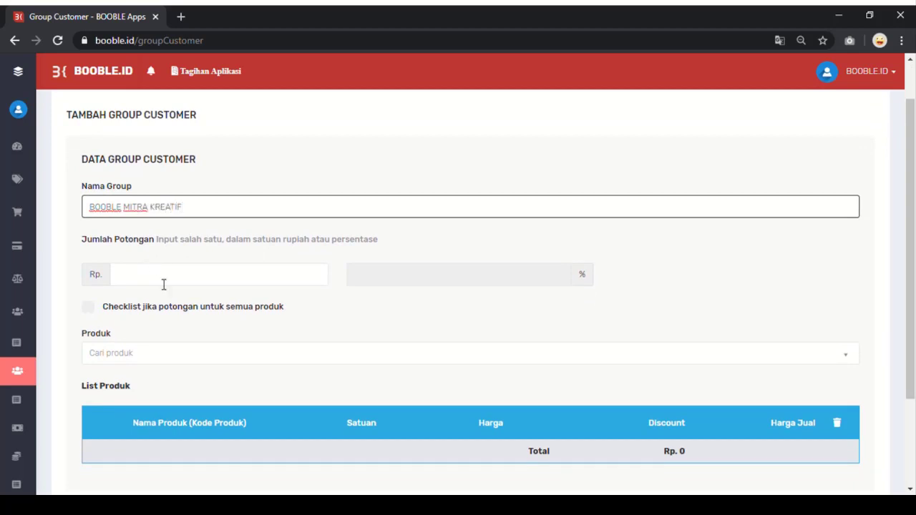
Step: Set the group's percentage discount to 20, toggling the all-products option on and back off
click(414, 276)
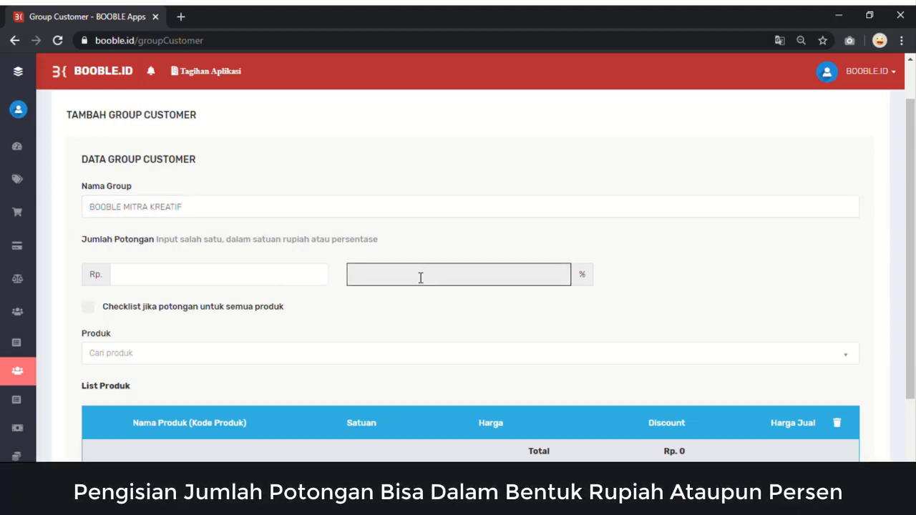
click(417, 274)
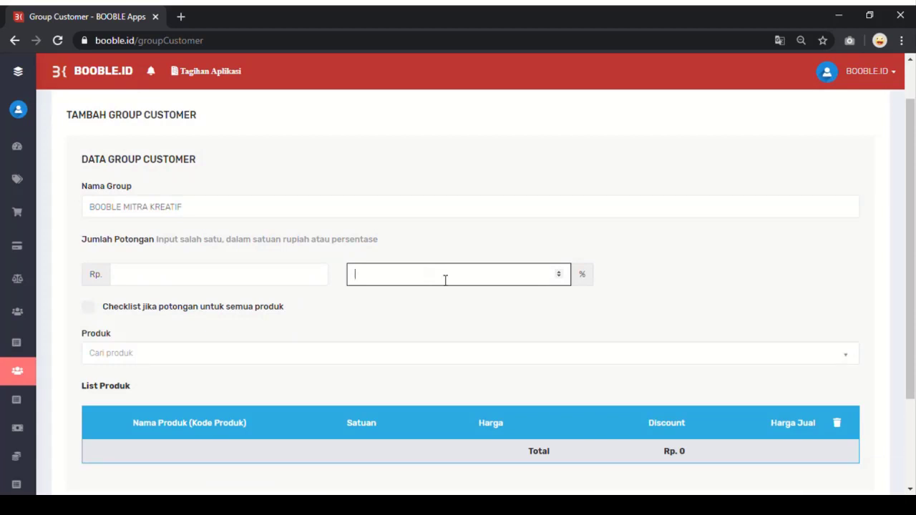
text(20)
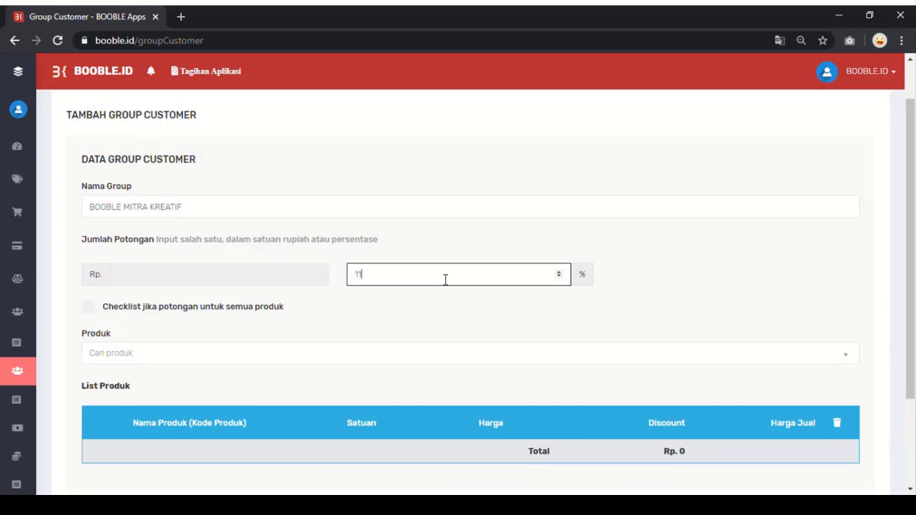
key(BackSpace)
key(BackSpace)
text(20)
click(370, 319)
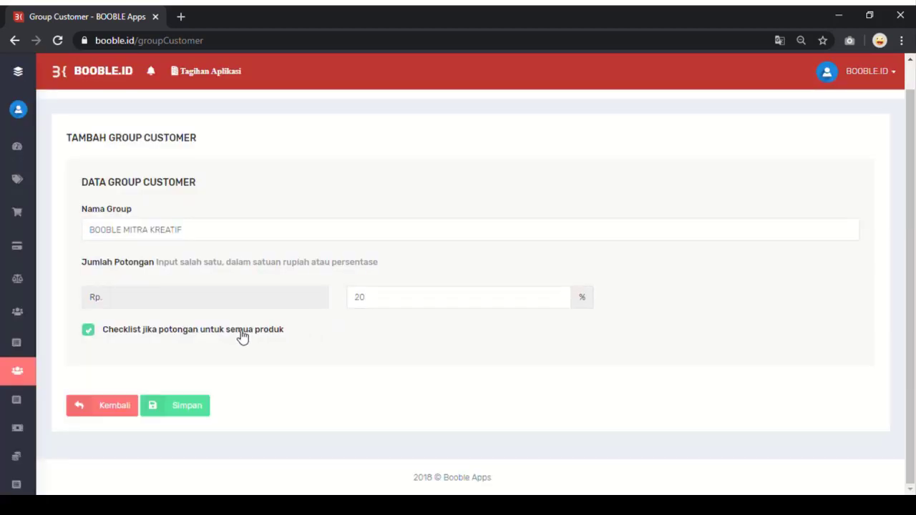
click(238, 332)
scroll(238, 335, down, 1)
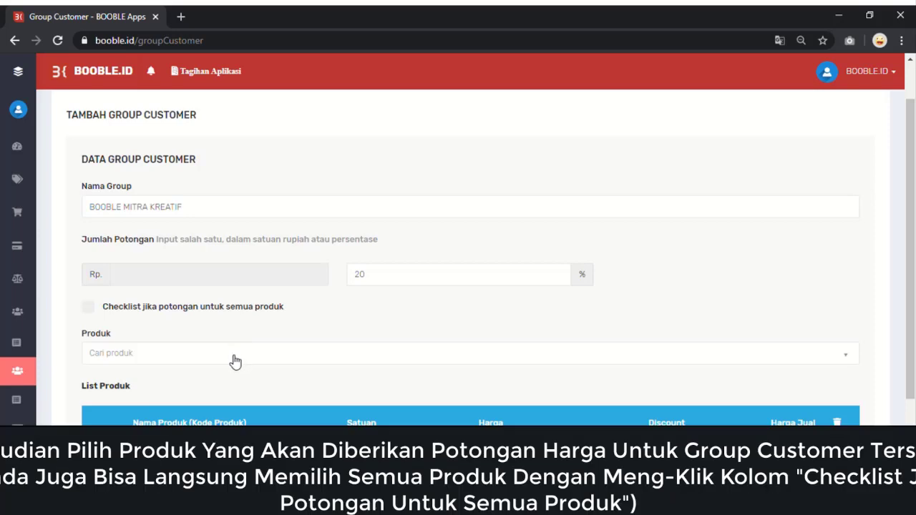
Step: Add SEPATU, BAJU | CEWEK and BAJU | COWOK to the group's product discount list
click(232, 356)
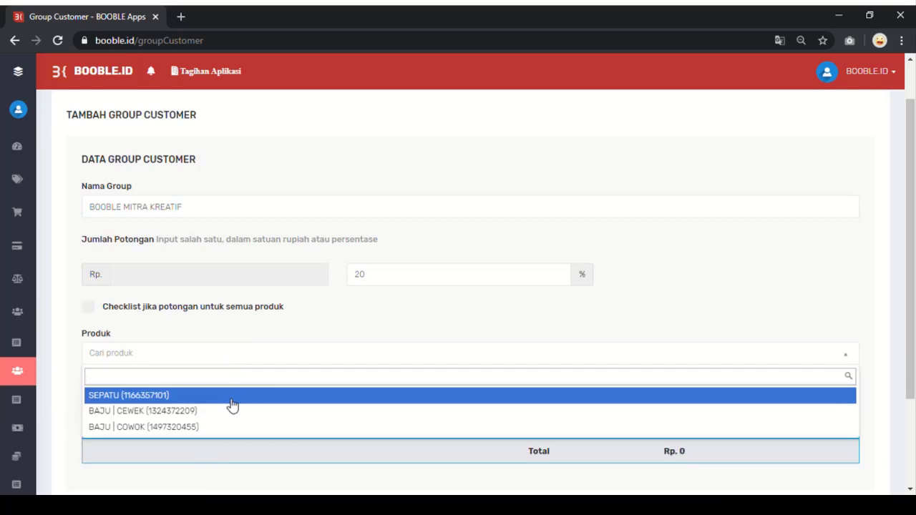
click(232, 401)
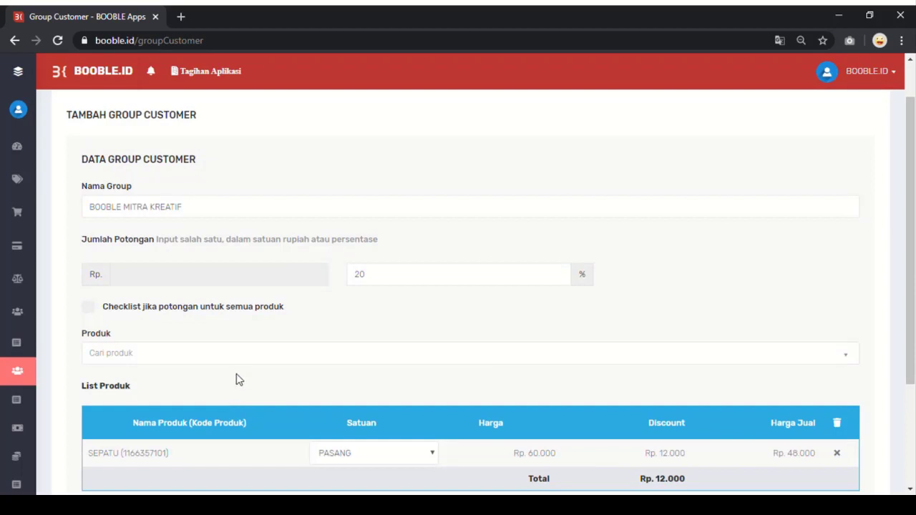
scroll(236, 378, down, 2)
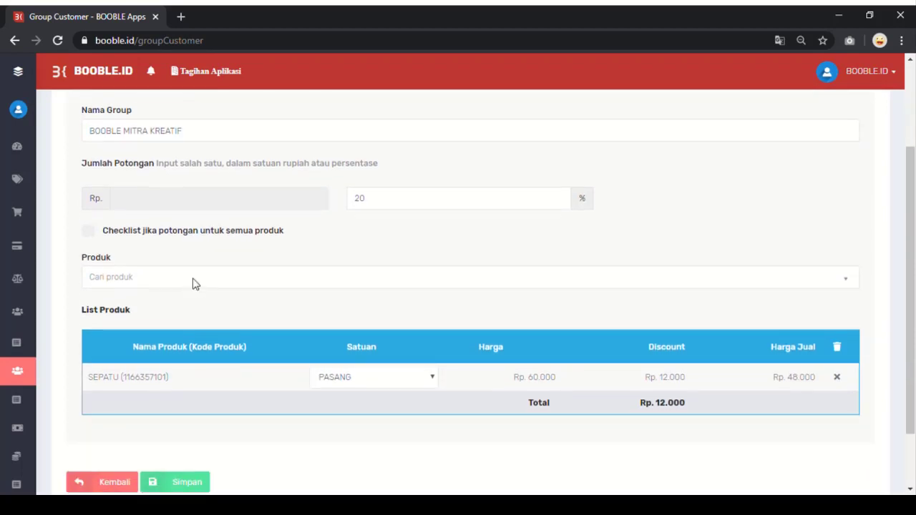
click(184, 284)
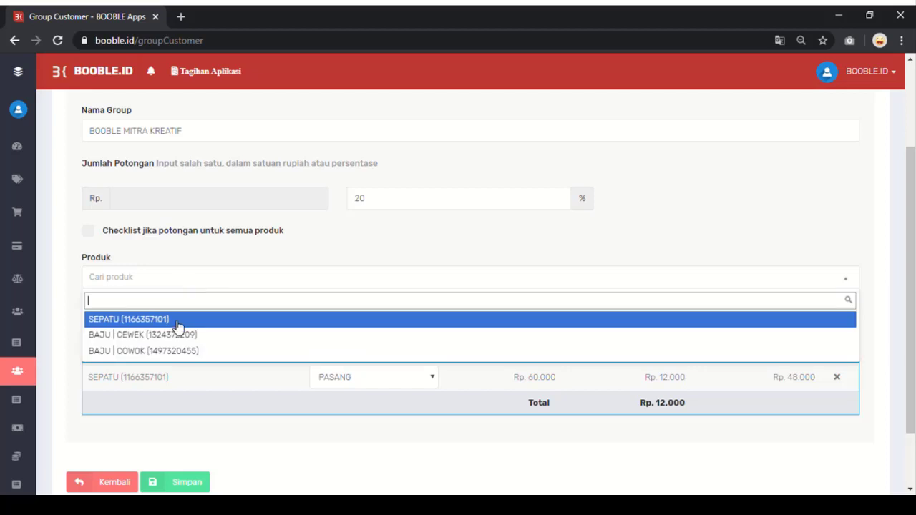
click(179, 335)
click(188, 284)
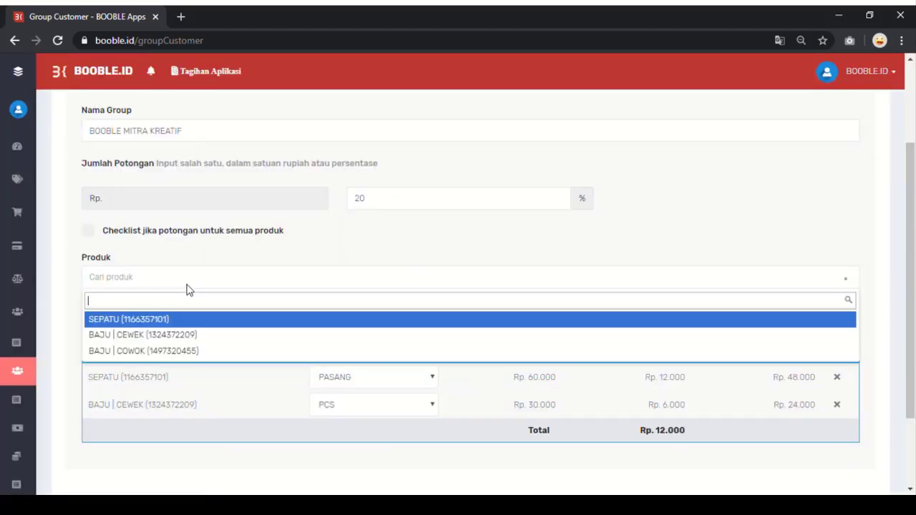
click(179, 352)
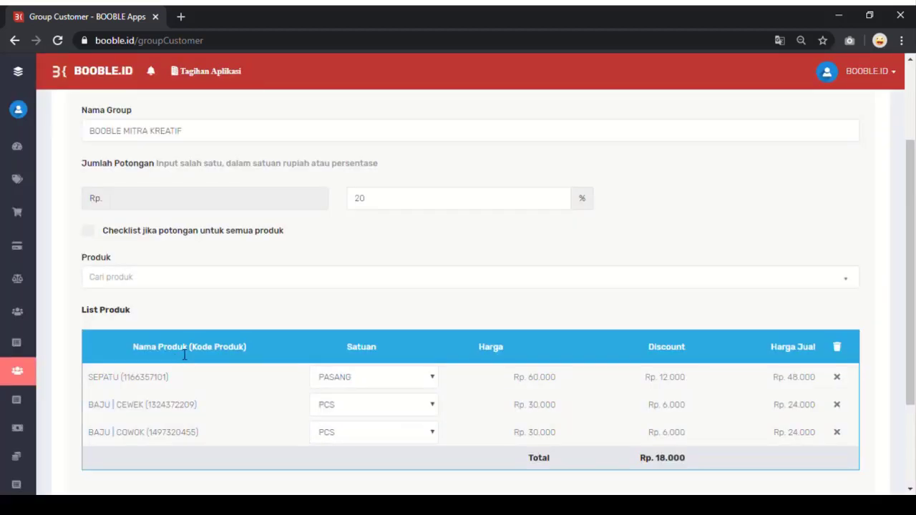
scroll(219, 315, down, 3)
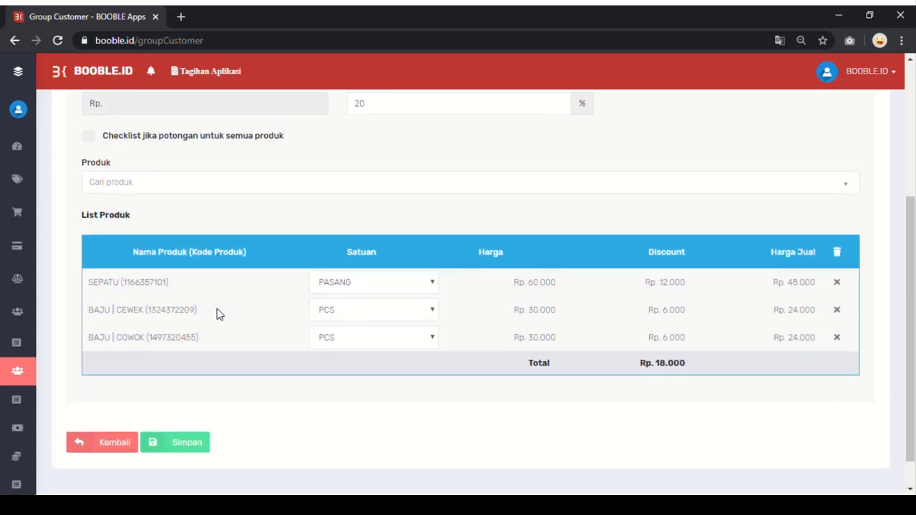
click(200, 450)
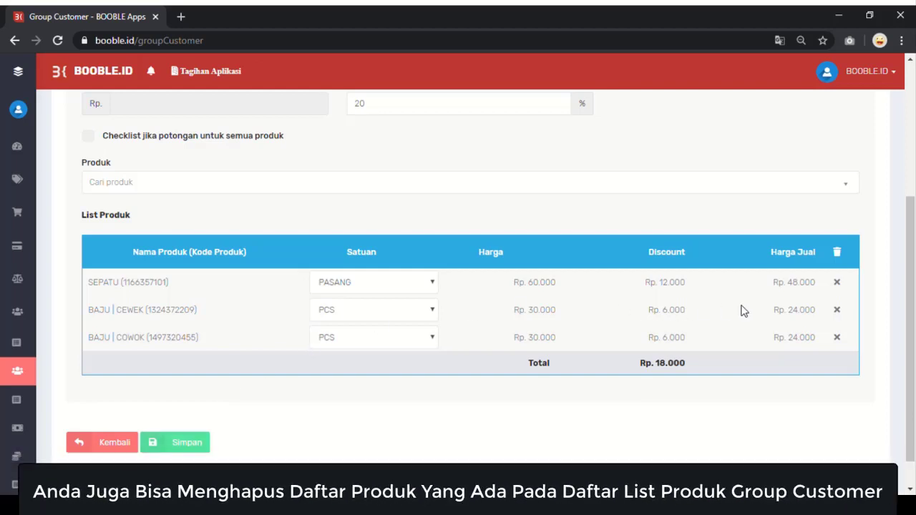
Step: Delete the BAJU | CEWEK row, save BOOBLE MITRA KREATIF, and return to the user list
click(839, 310)
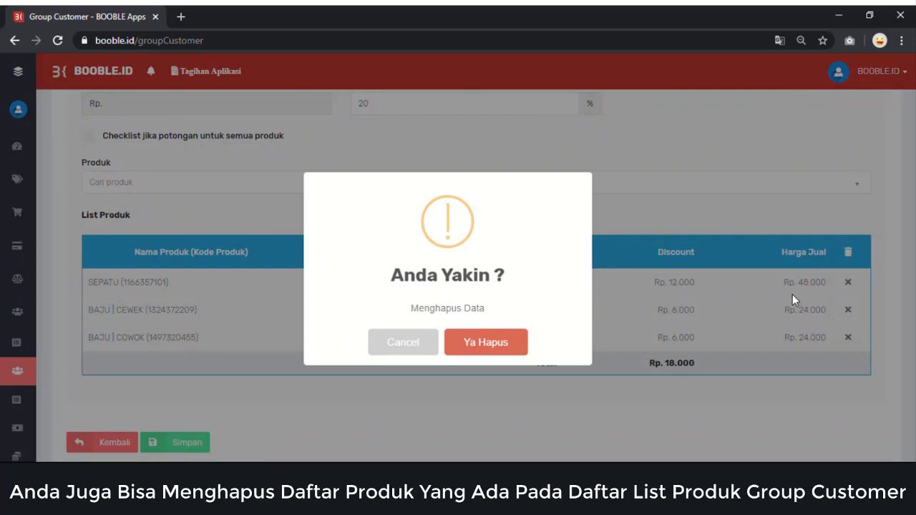
click(489, 350)
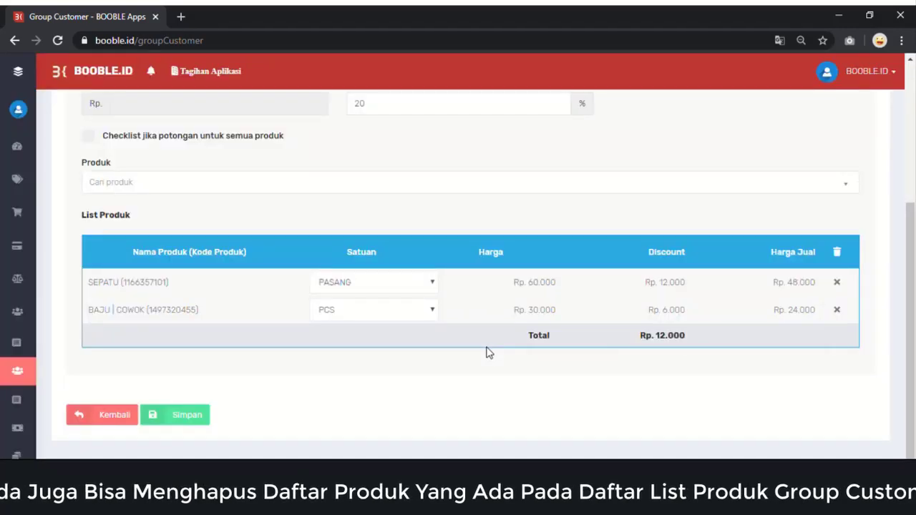
click(192, 421)
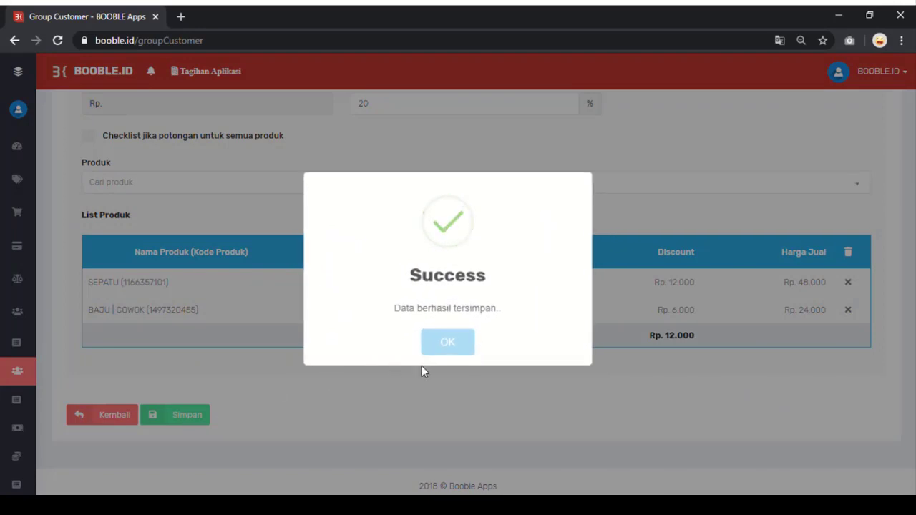
click(451, 344)
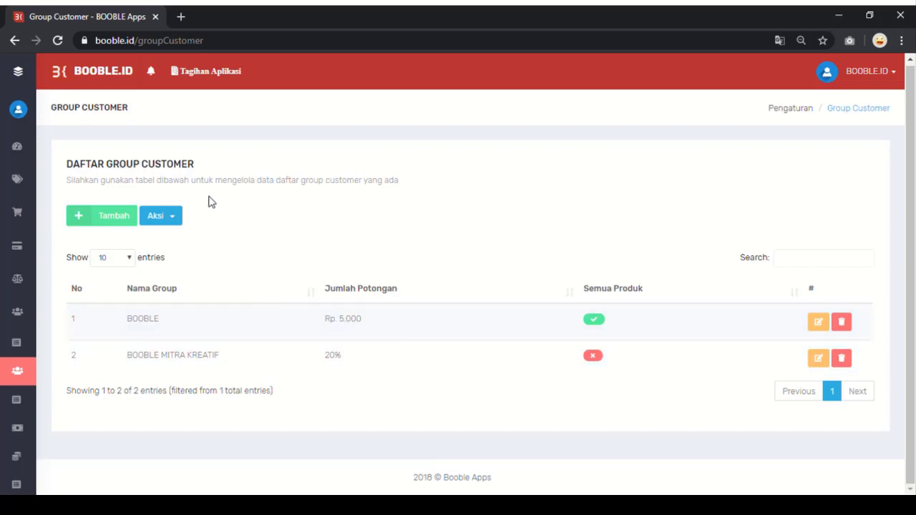
click(15, 40)
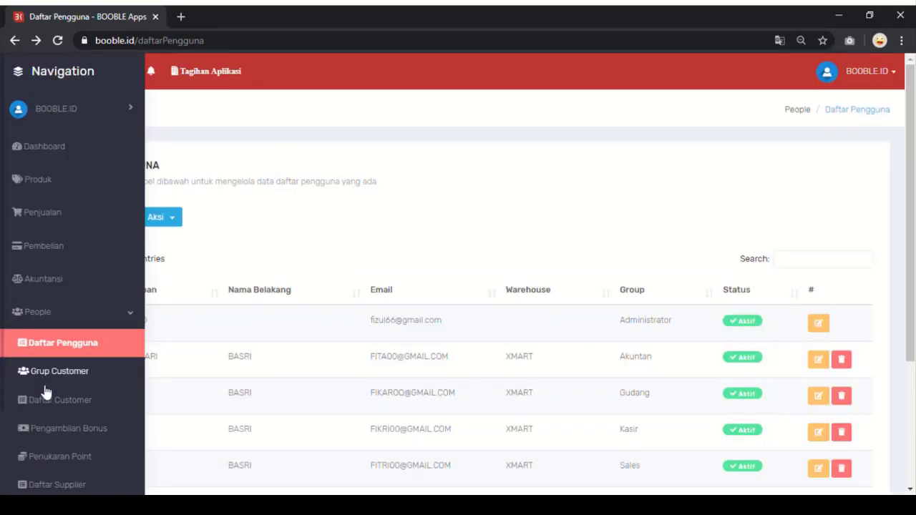
Step: Go to People > Daftar Customer and begin a new customer with Tambah
scroll(44, 407, down, 3)
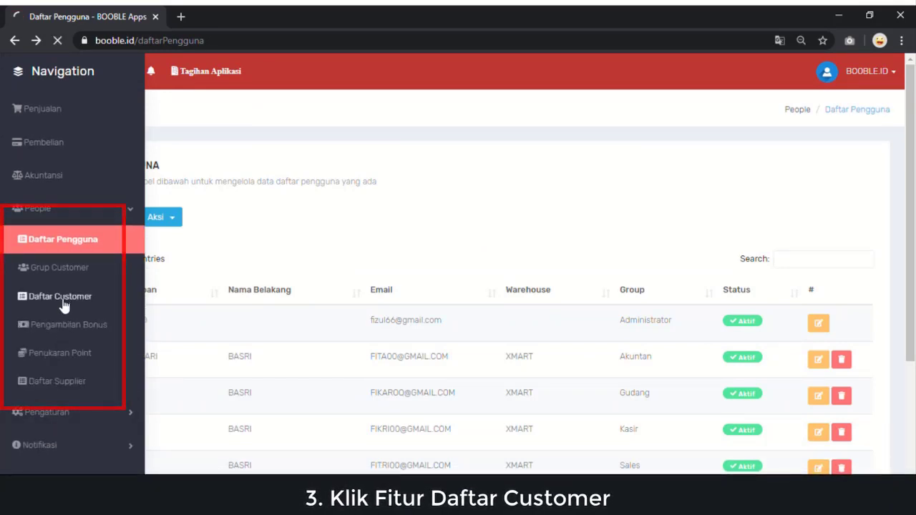
click(63, 302)
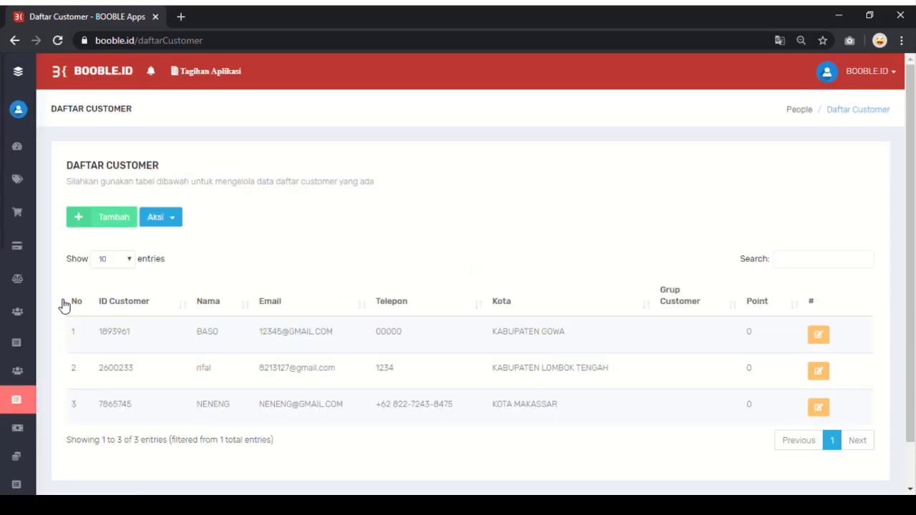
click(113, 221)
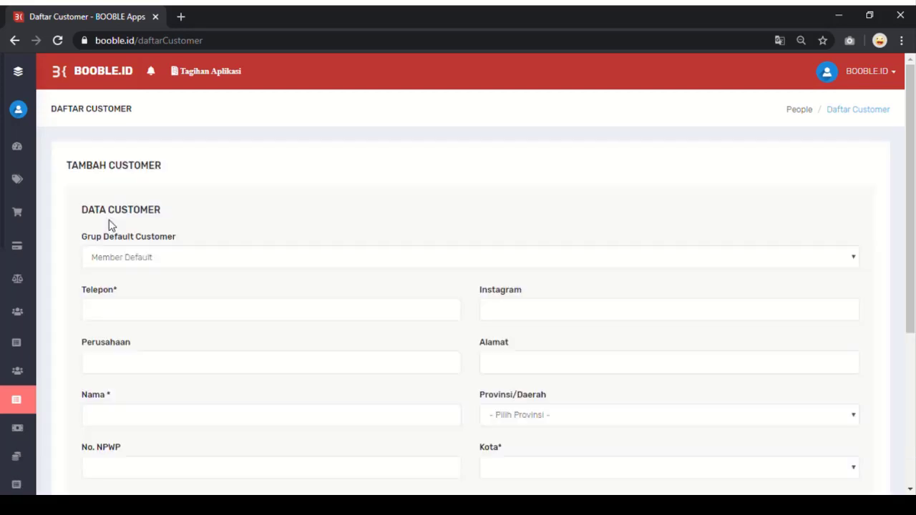
Step: Choose BOOBLE as the default customer group and fill in the customer's phone, full name and e-mail
click(138, 263)
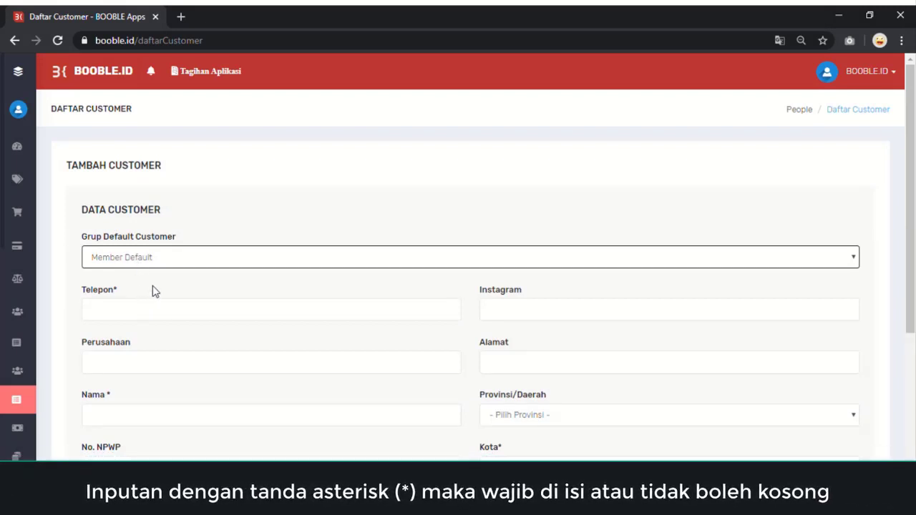
click(152, 291)
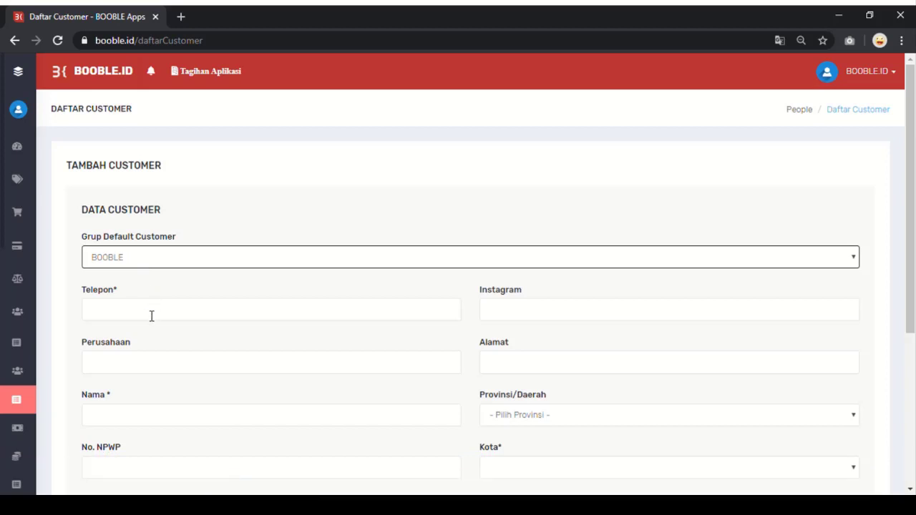
click(152, 316)
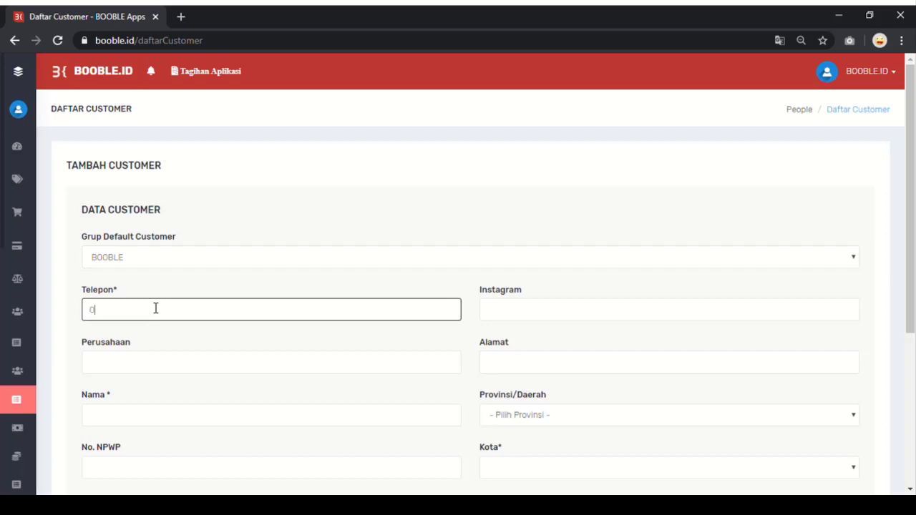
scroll(154, 308, down, 3)
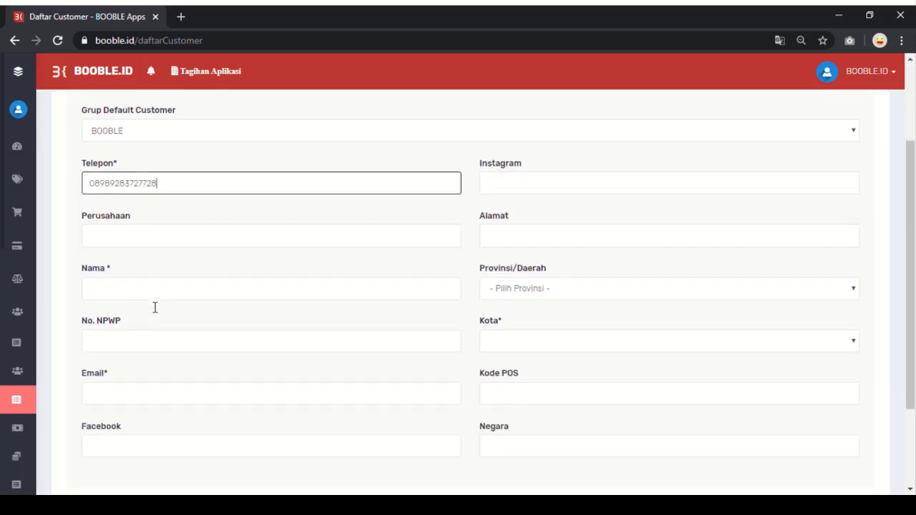
click(155, 289)
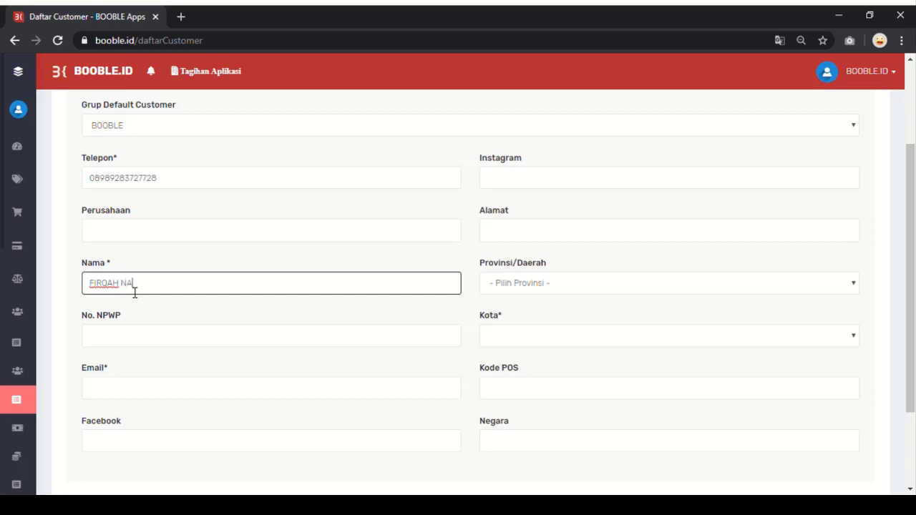
text(AH)
click(132, 392)
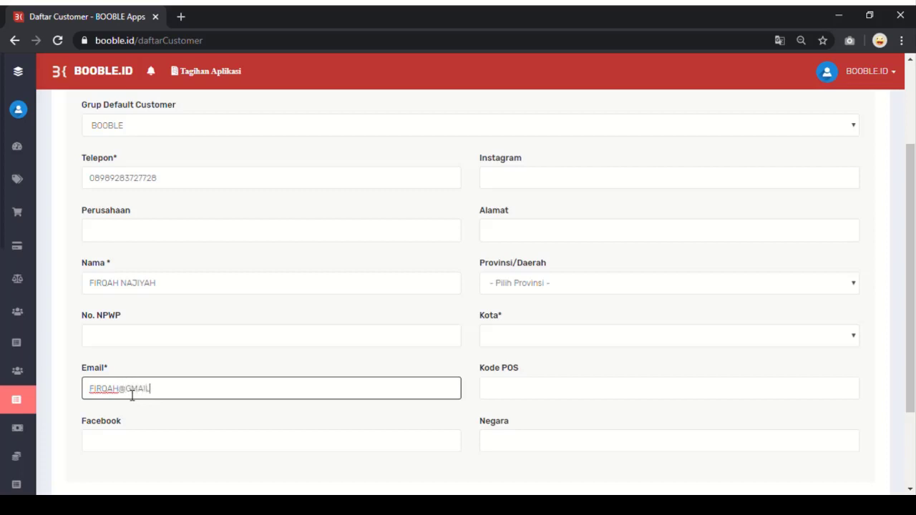
click(529, 288)
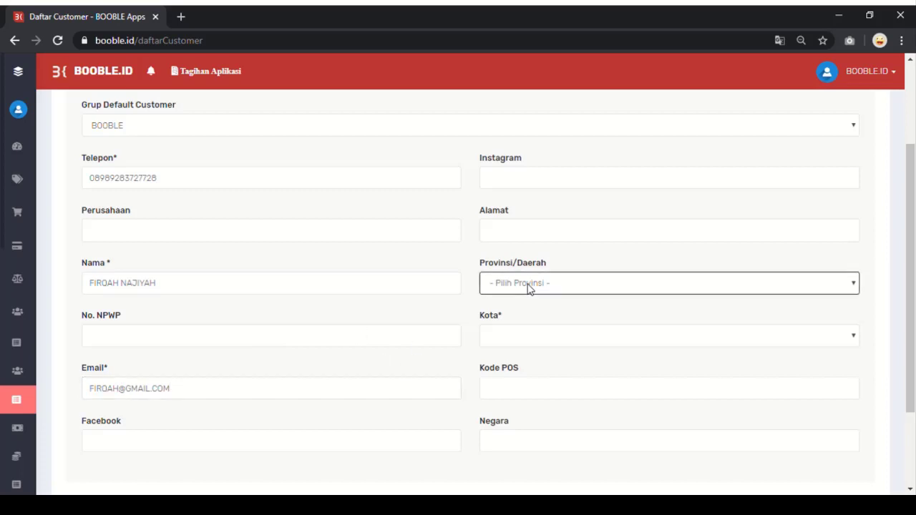
Step: Pick SULAWESI SELATAN as province and KOTA MAKASSAR as city, then save the customer
click(526, 337)
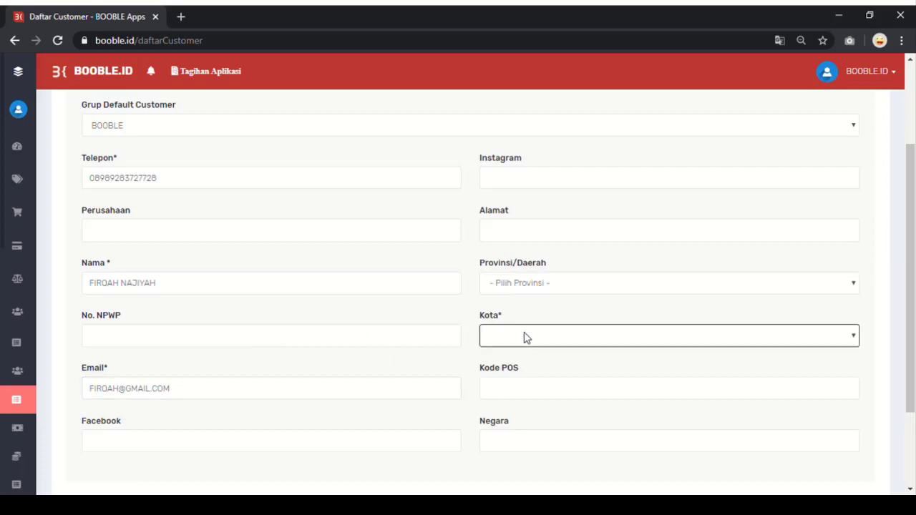
click(535, 283)
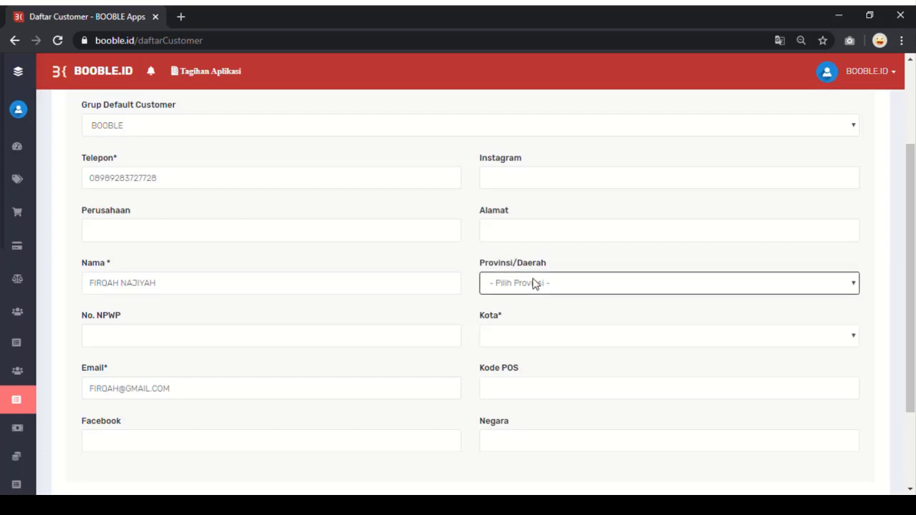
key(m)
key(s)
click(530, 343)
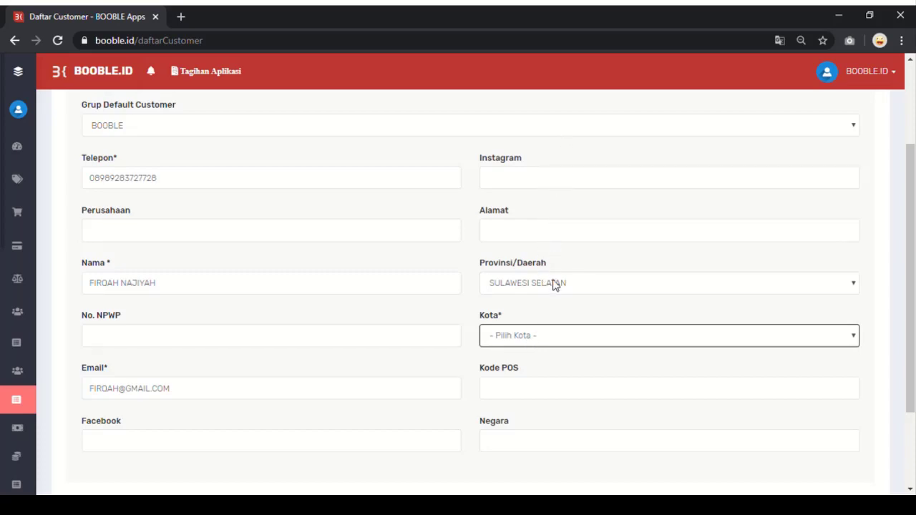
key(Down)
key(Down)
key(Down)
key(Up)
scroll(505, 383, down, 2)
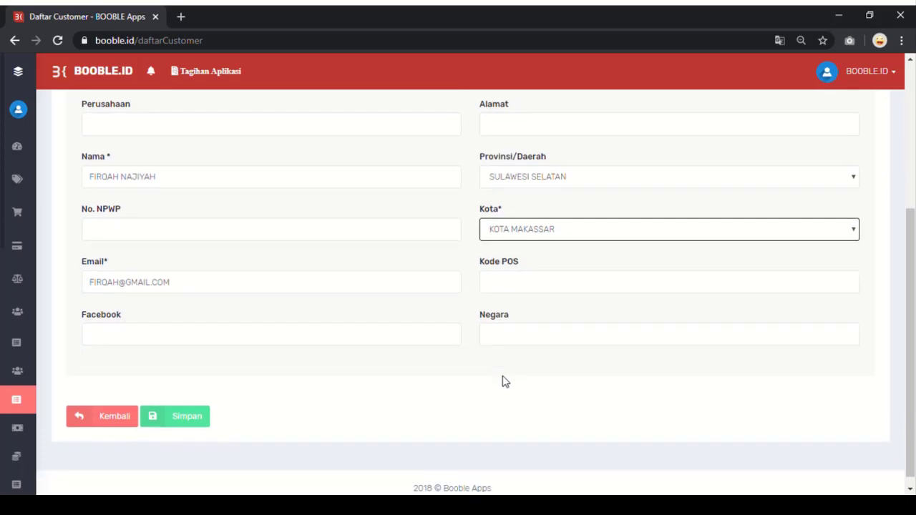
click(177, 421)
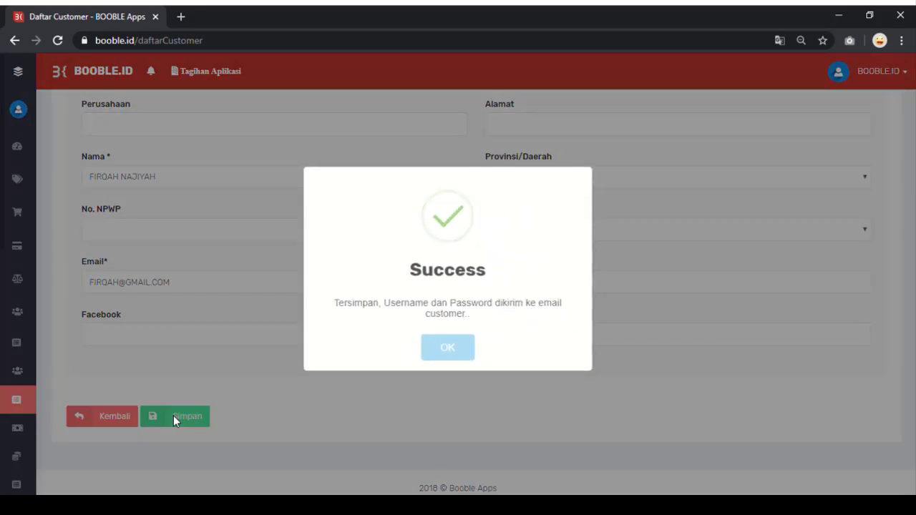
Step: Acknowledge the customer-saved message and go to People > Pengambilan Bonus
click(457, 350)
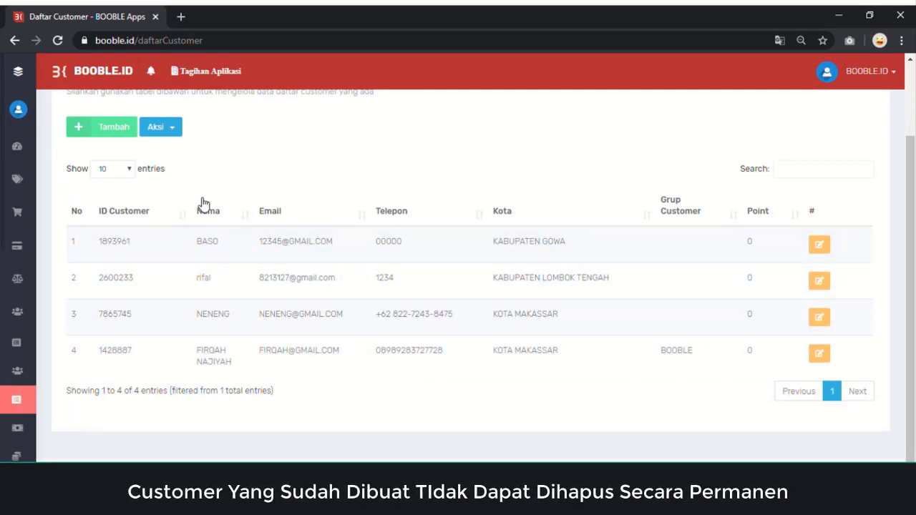
mouse_move(29, 353)
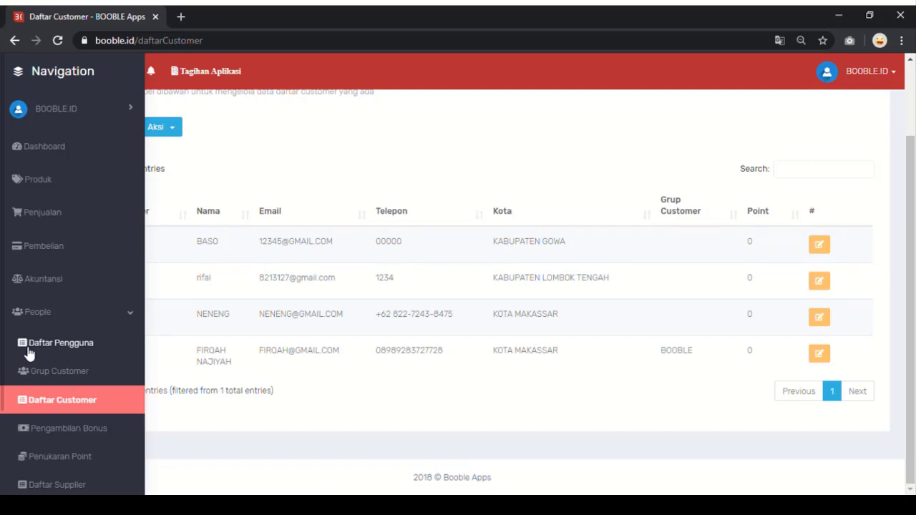
scroll(32, 352, down, 3)
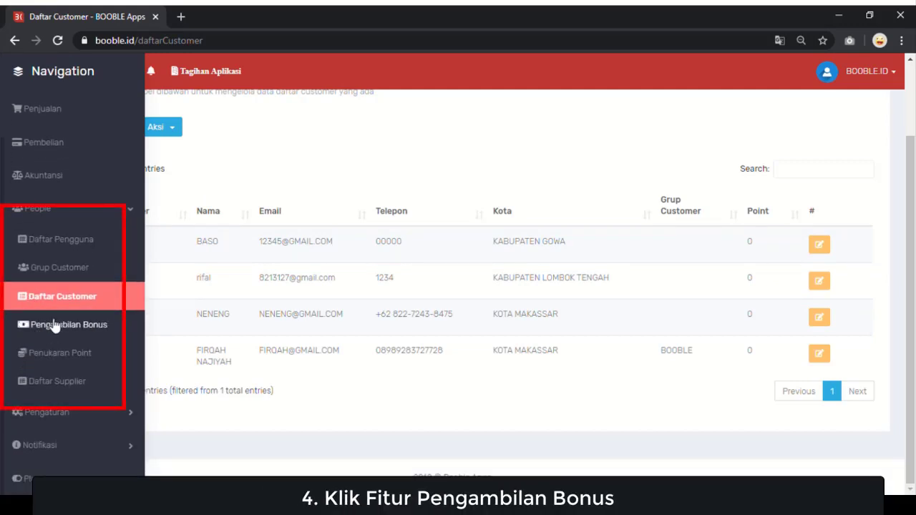
click(58, 328)
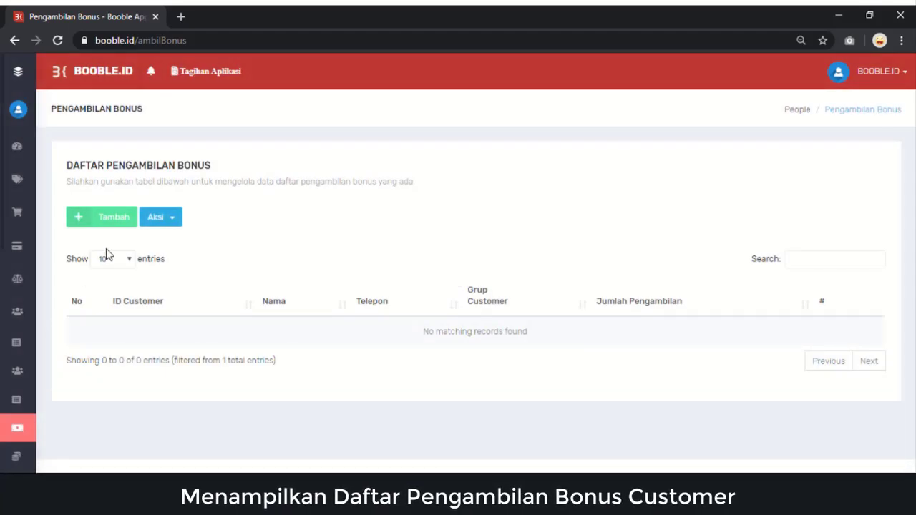
Step: Save a bonus withdrawal of 0 for the new BOOBLE-group customer in the Pengambilan Bonus list
click(114, 217)
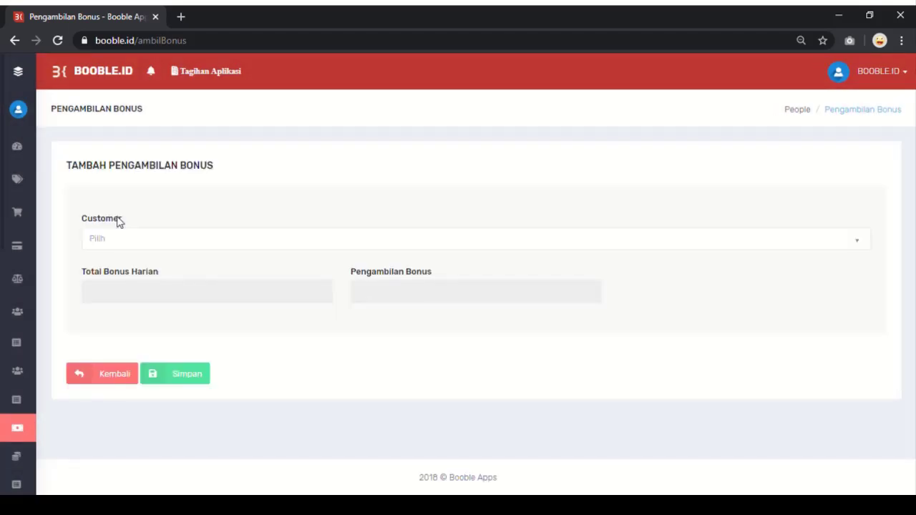
click(130, 245)
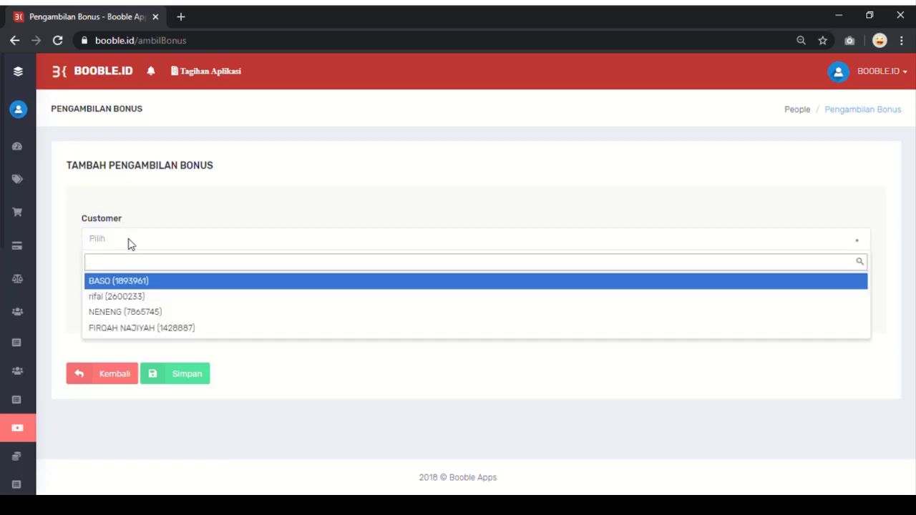
click(134, 328)
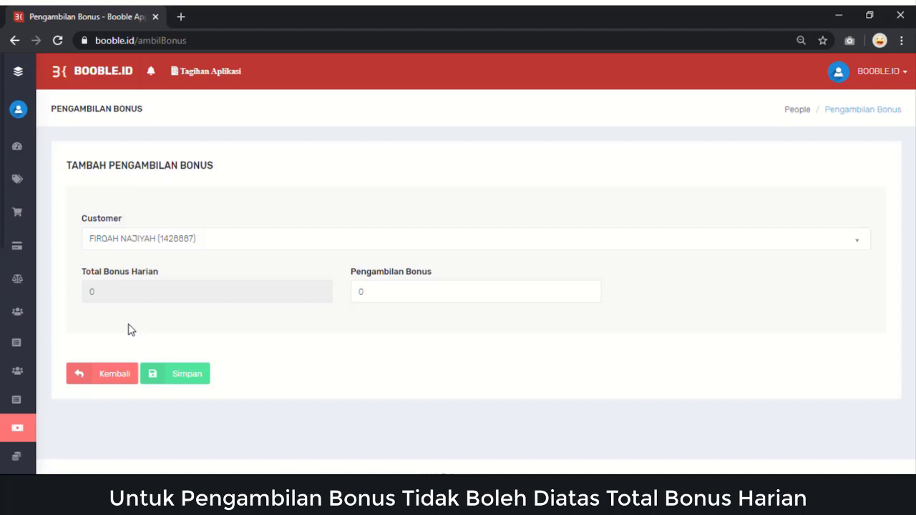
click(181, 379)
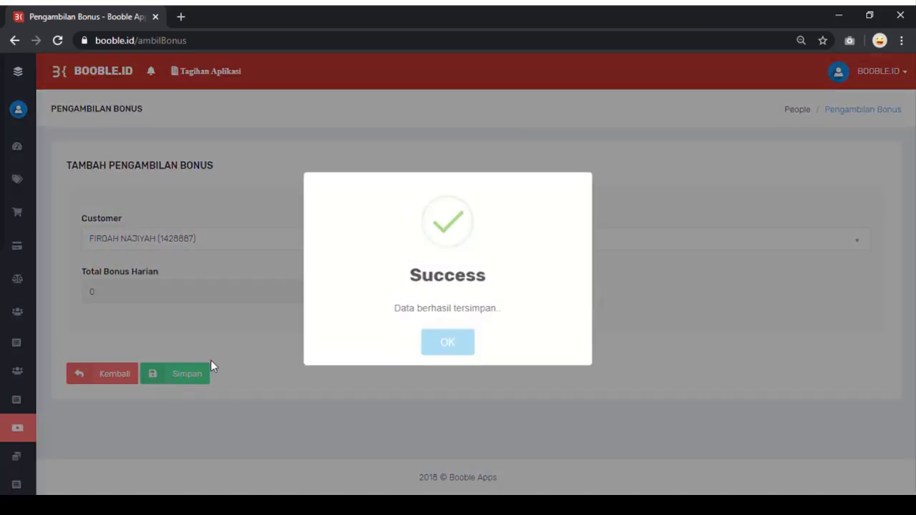
click(451, 344)
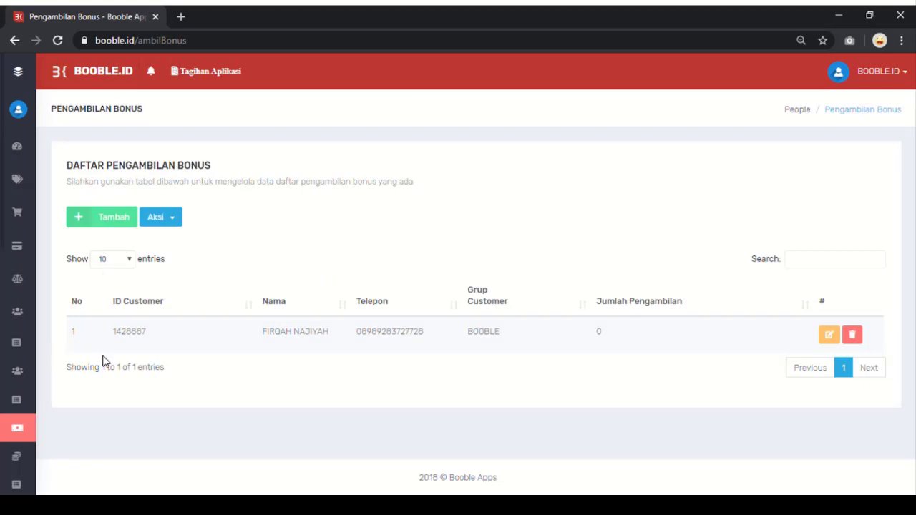
mouse_move(22, 368)
scroll(29, 367, down, 1)
scroll(29, 368, down, 1)
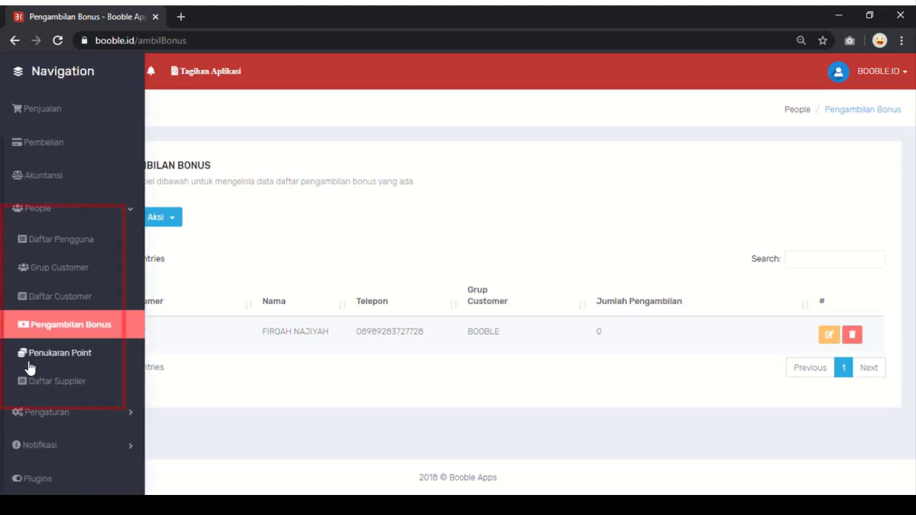
Step: Go via Penukaran Point to Daftar Supplier and start a blank Tambah Supplier form
click(29, 365)
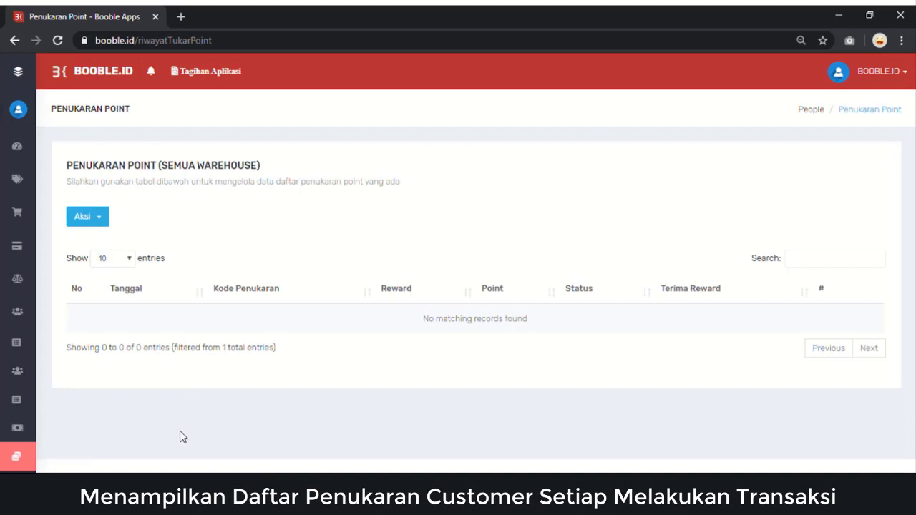
mouse_move(21, 421)
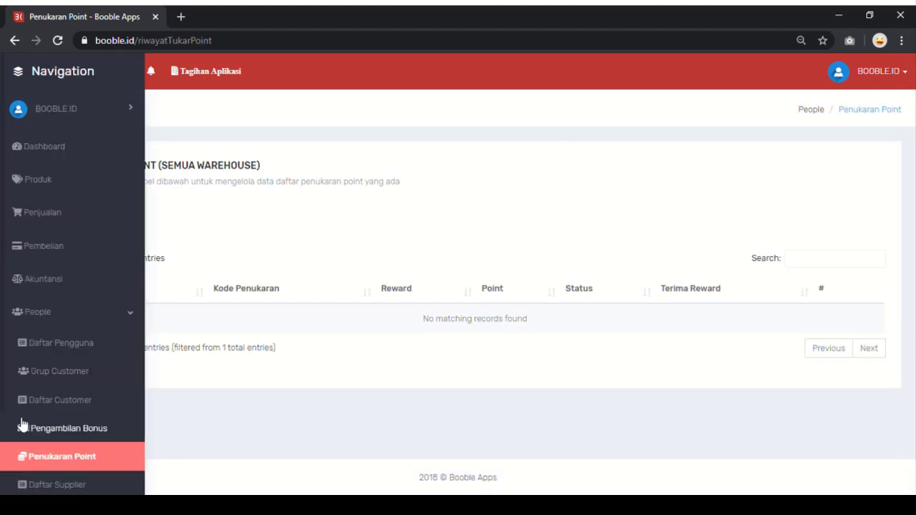
scroll(21, 426, down, 3)
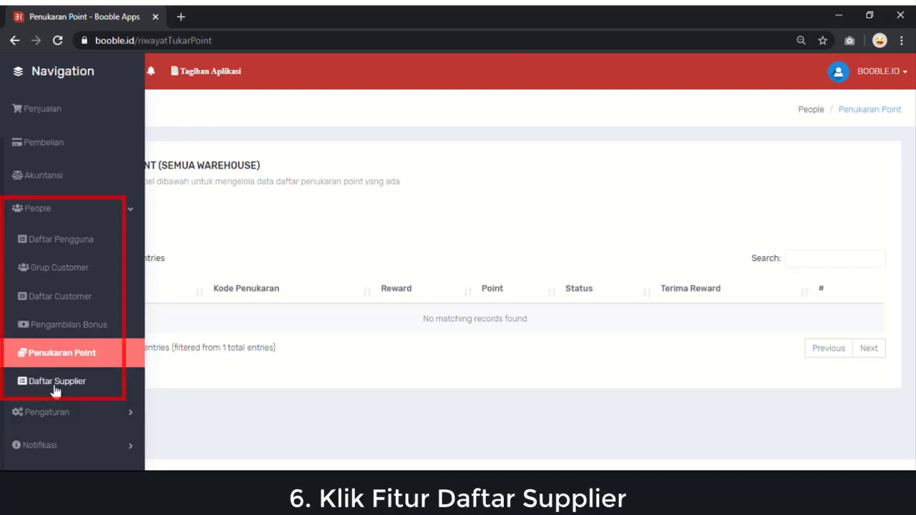
click(55, 390)
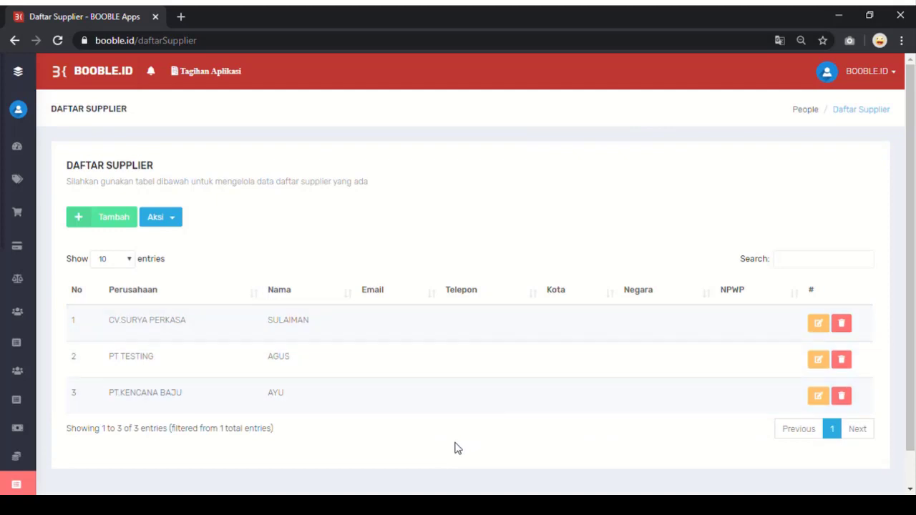
click(114, 218)
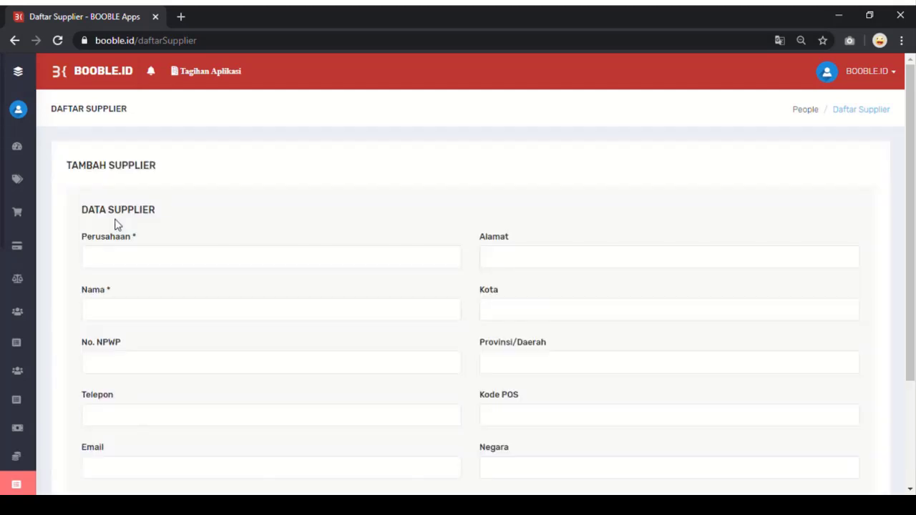
Step: Save supplier PT AYUMI in Perusahaan with the contact's name in Nama, confirming the success message
scroll(234, 264, down, 1)
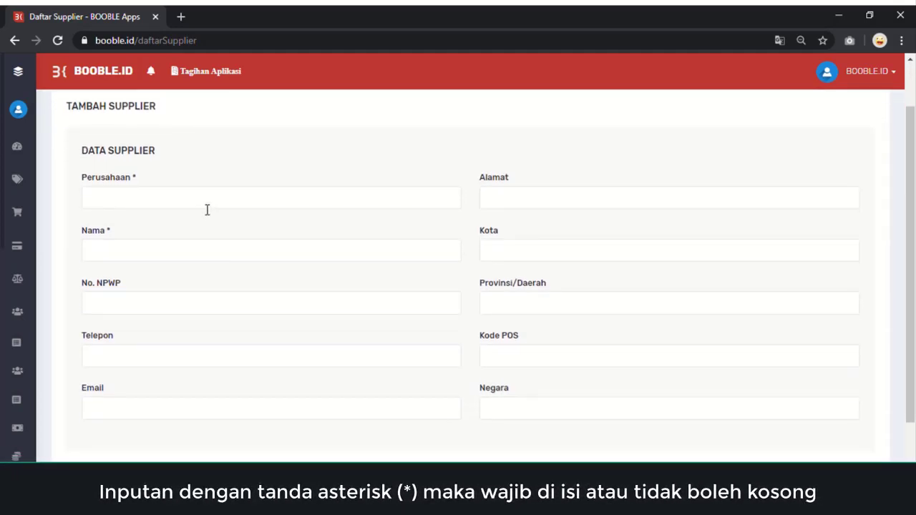
click(207, 209)
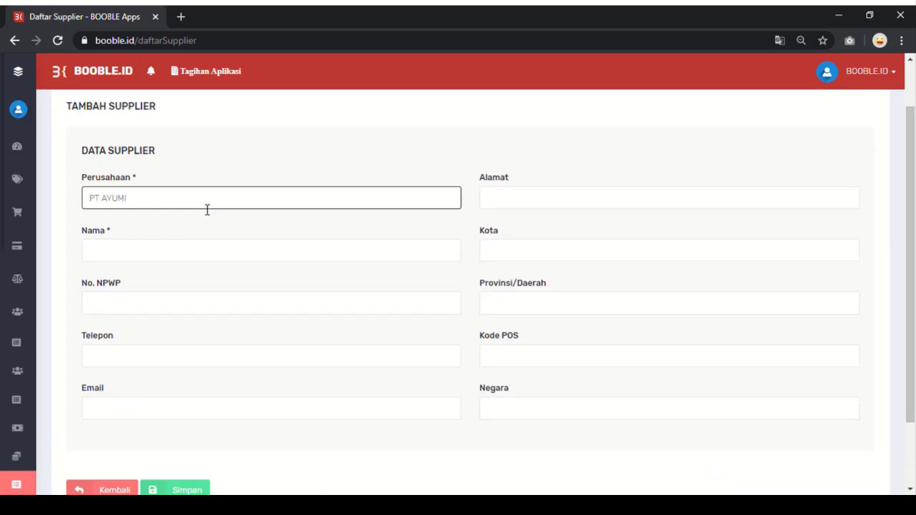
click(160, 258)
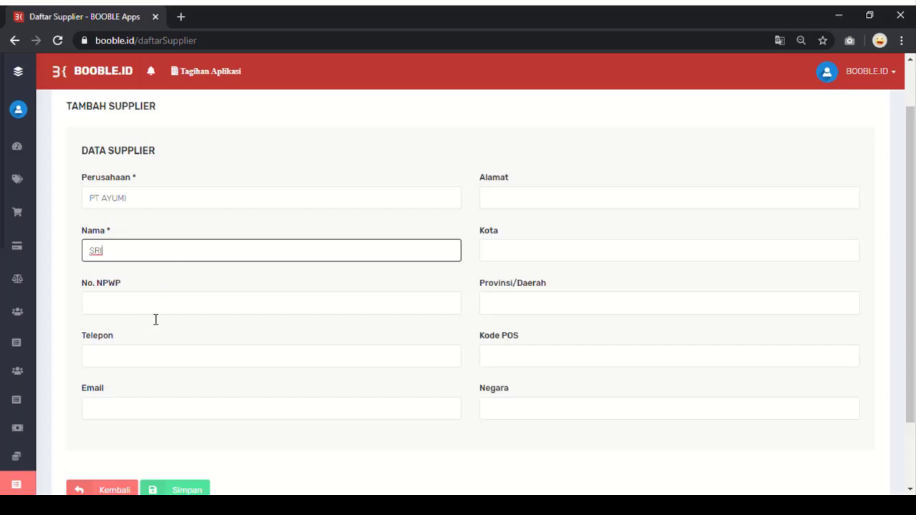
scroll(155, 319, down, 2)
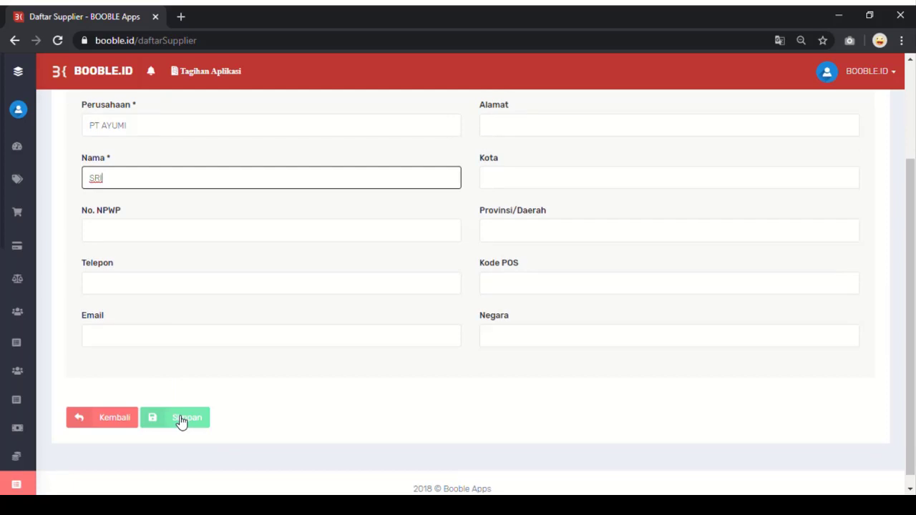
click(181, 420)
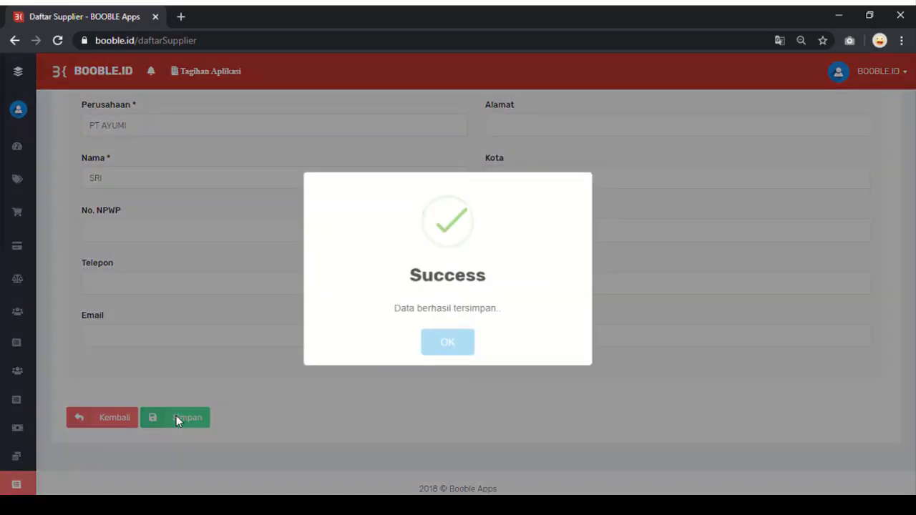
click(464, 347)
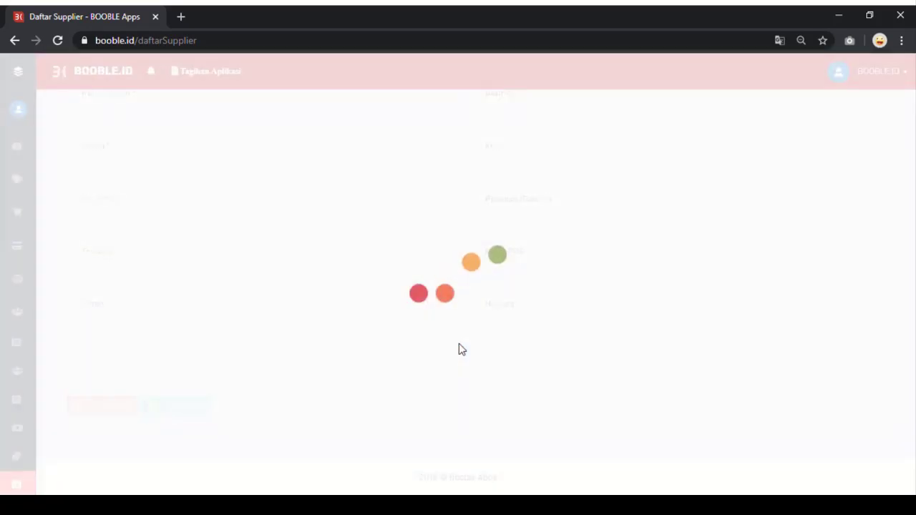